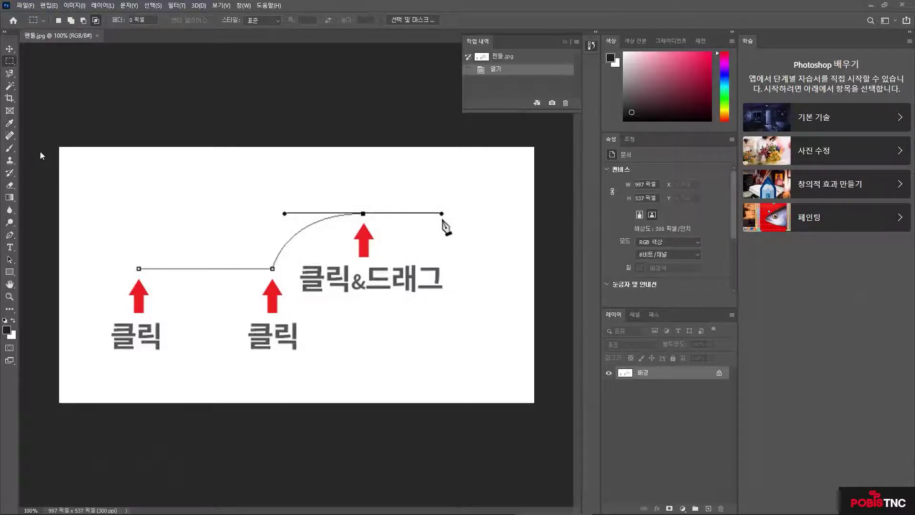
Trace the guide with the Pen tool: a straight path segment between the first two points, then a curve to the smooth anchor above
{"action": "left_click", "coordinate": [14, 241]}
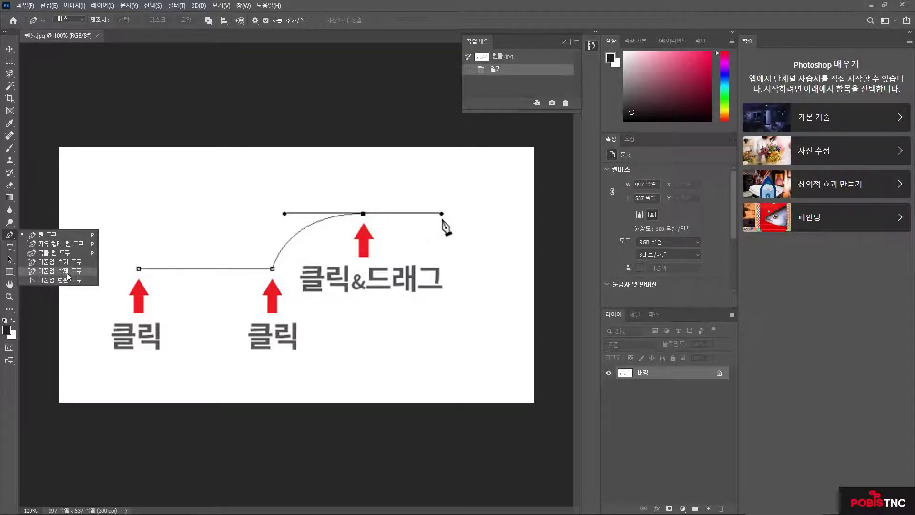
{"action": "left_click", "coordinate": [53, 234]}
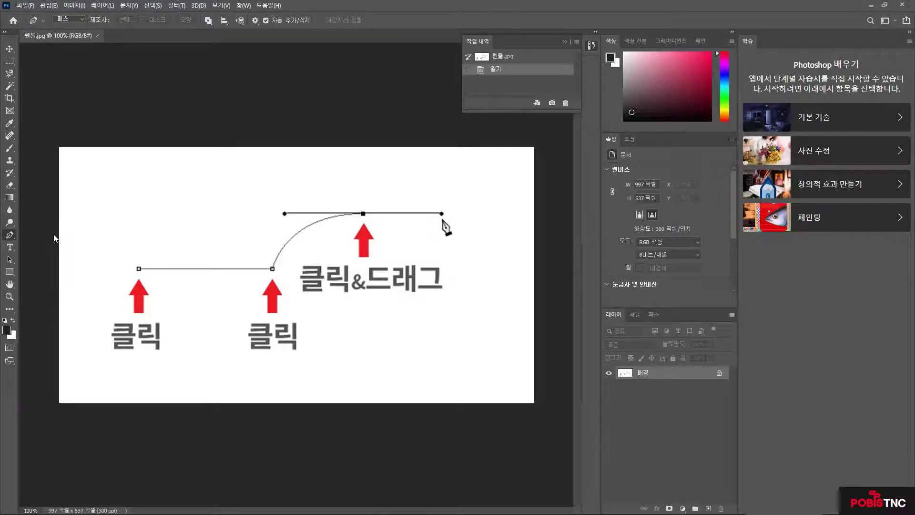
{"action": "left_click", "coordinate": [139, 268]}
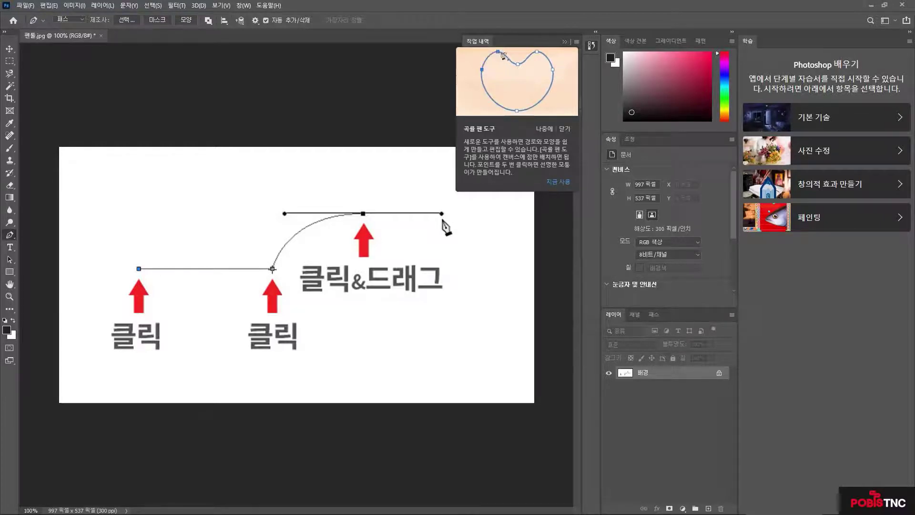
{"action": "left_click", "coordinate": [273, 268]}
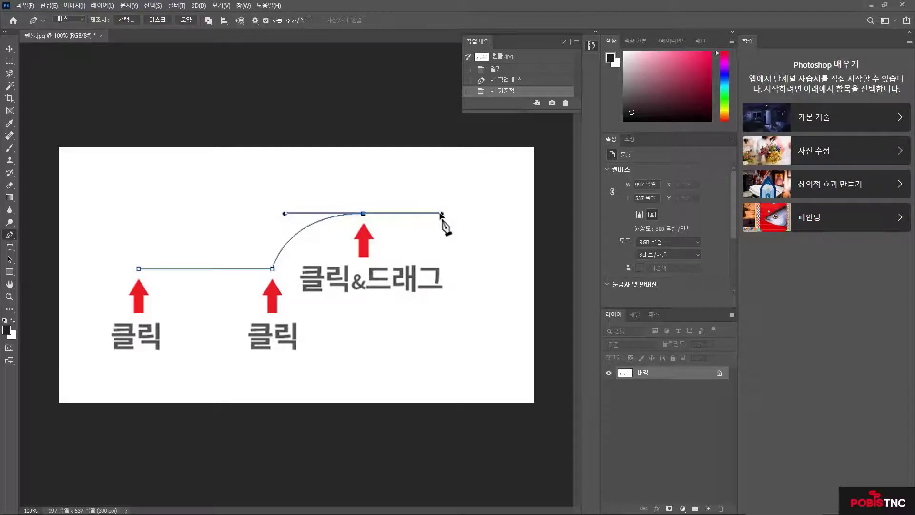
{"action": "left_click", "coordinate": [441, 214]}
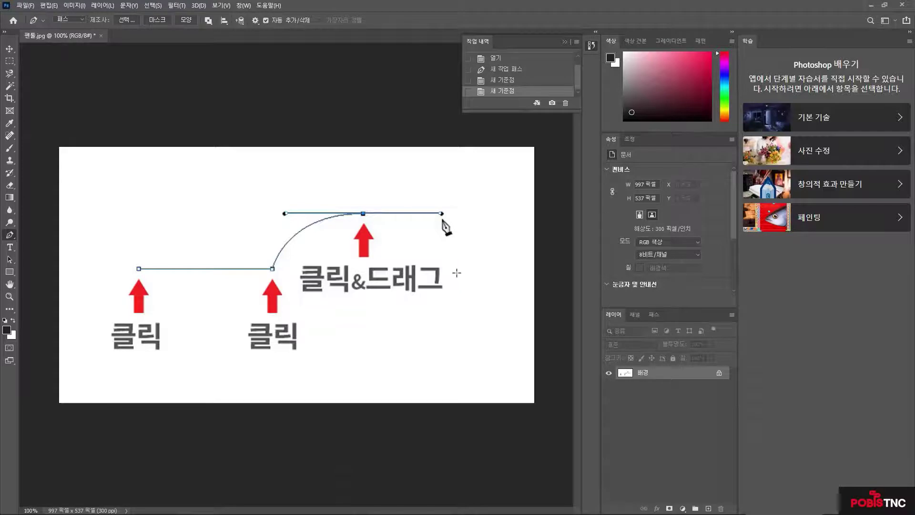
Remove the top anchor's outgoing handle, add a curved segment down to the side of the guide text, and remove that new anchor's outgoing handle
{"action": "left_click_drag", "start_coordinate": [457, 273], "coordinate": [491, 301]}
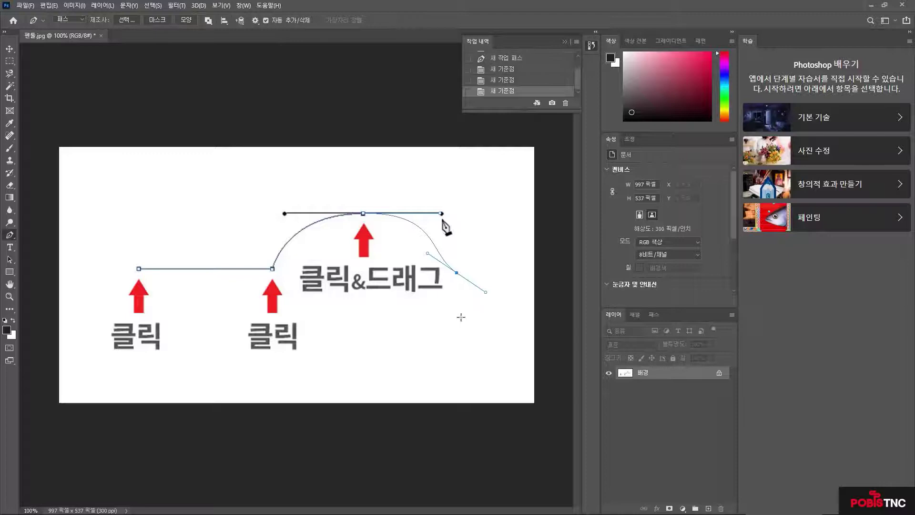
{"action": "key", "text": "ctrl+z"}
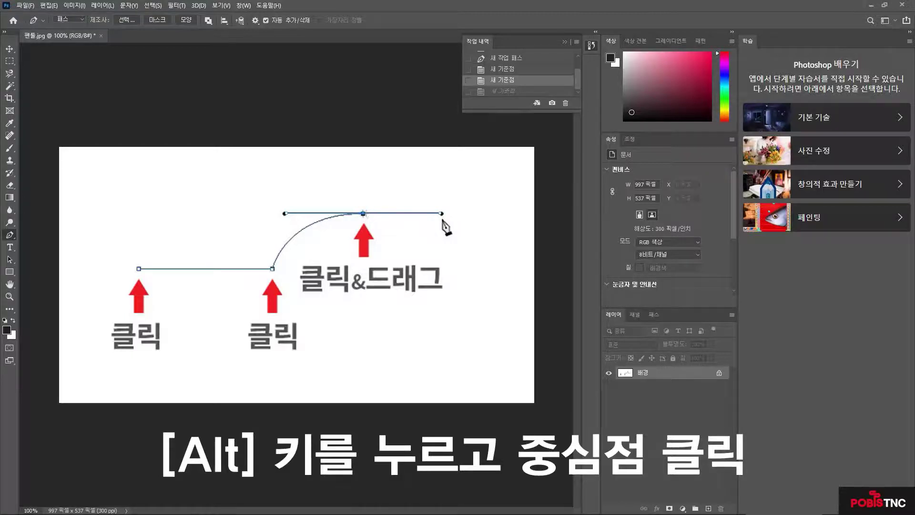
{"action": "left_click", "coordinate": [363, 214], "text": "alt"}
{"action": "left_click", "coordinate": [363, 214], "text": "alt"}
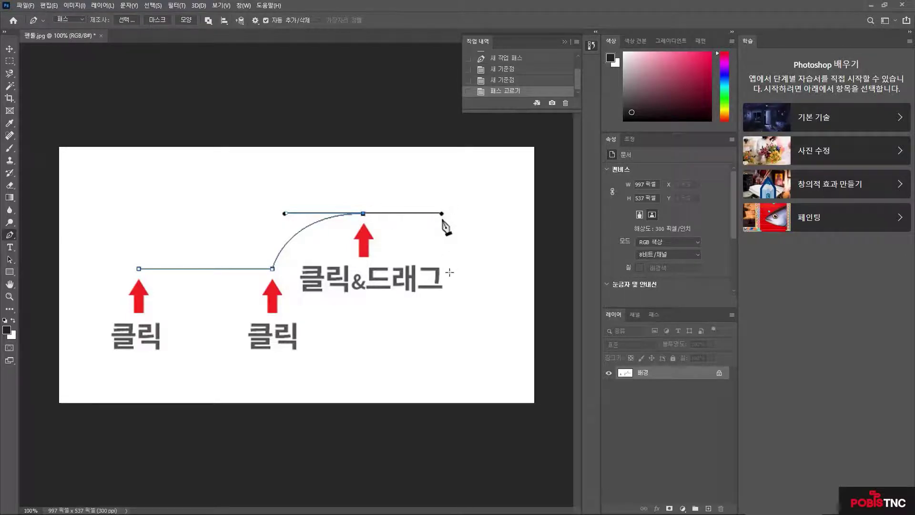
{"action": "left_click_drag", "start_coordinate": [452, 269], "coordinate": [460, 329]}
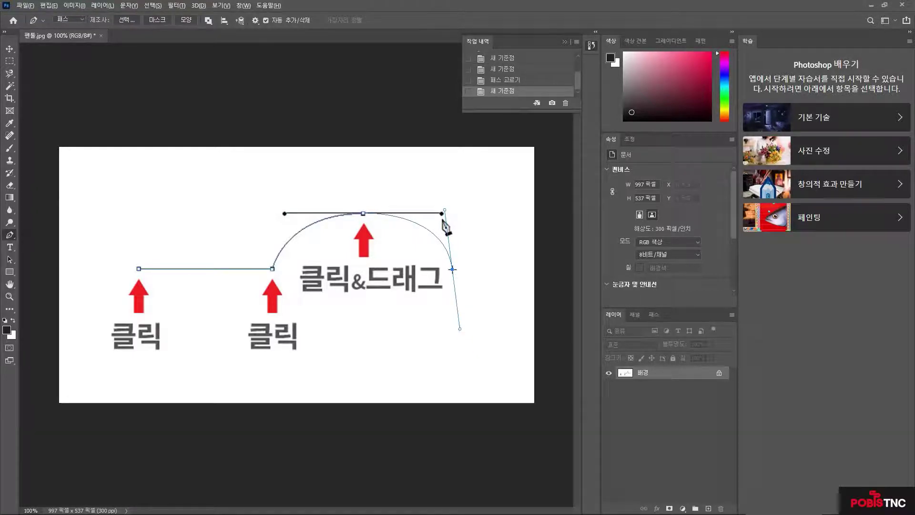
{"action": "left_click", "coordinate": [452, 269]}
Continue the path below the guide text with straight corner segments followed by wavy curves, and remove the last anchor's outgoing handle
{"action": "left_click", "coordinate": [411, 339]}
{"action": "left_click", "coordinate": [417, 327]}
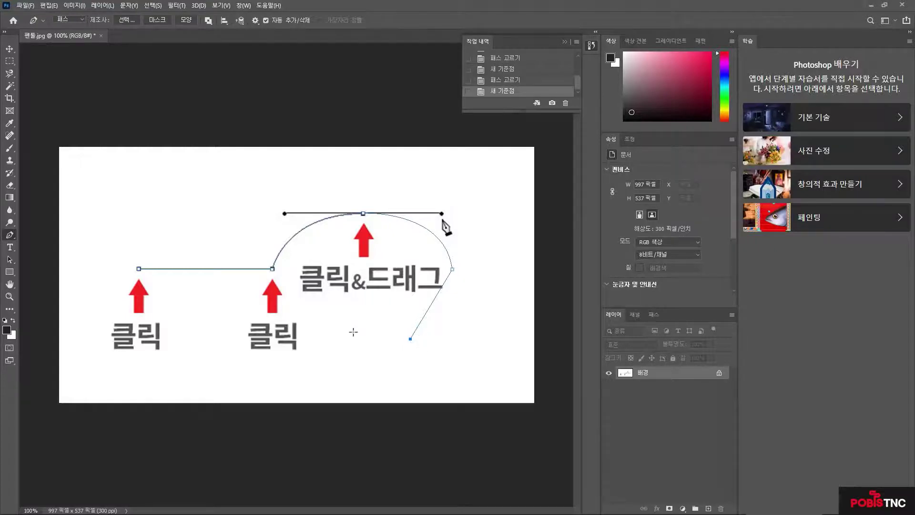
{"action": "left_click", "coordinate": [371, 318]}
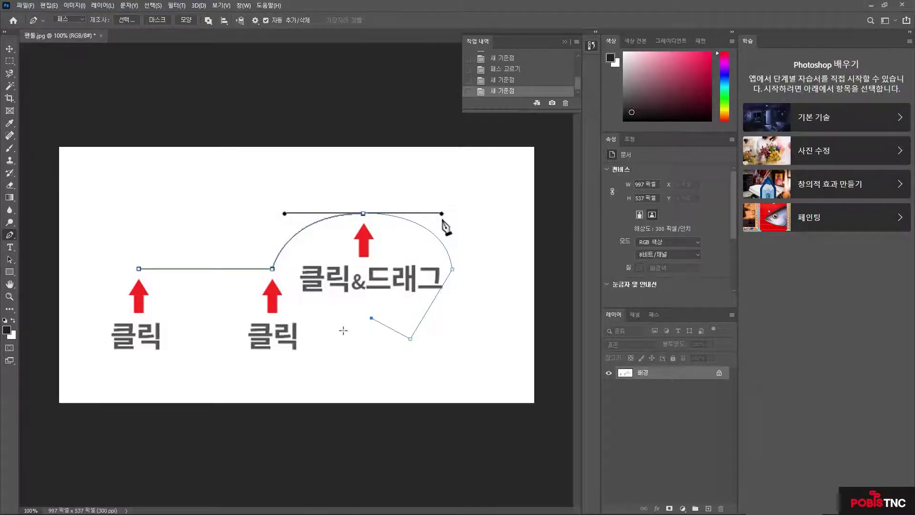
{"action": "left_click", "coordinate": [343, 330]}
{"action": "left_click", "coordinate": [329, 356]}
{"action": "left_click_drag", "start_coordinate": [365, 373], "coordinate": [399, 361]}
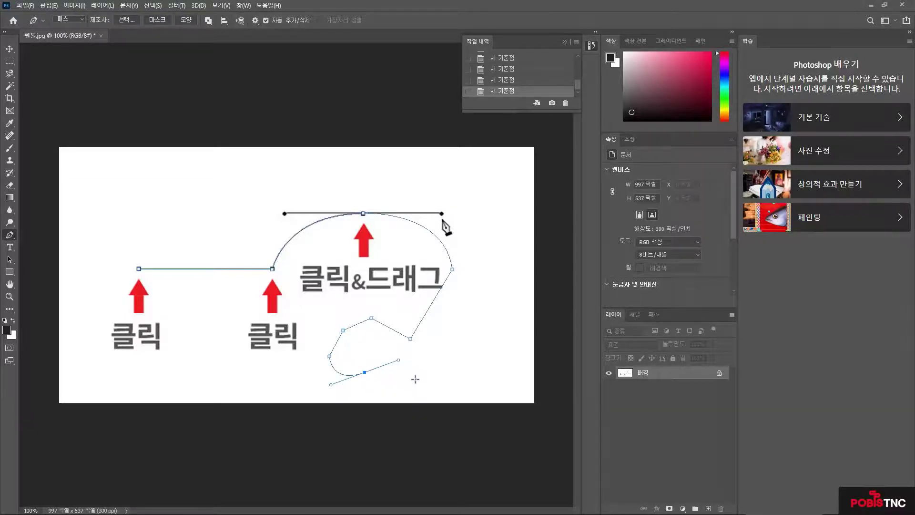
{"action": "left_click", "coordinate": [416, 379]}
{"action": "left_click_drag", "start_coordinate": [458, 375], "coordinate": [476, 352]}
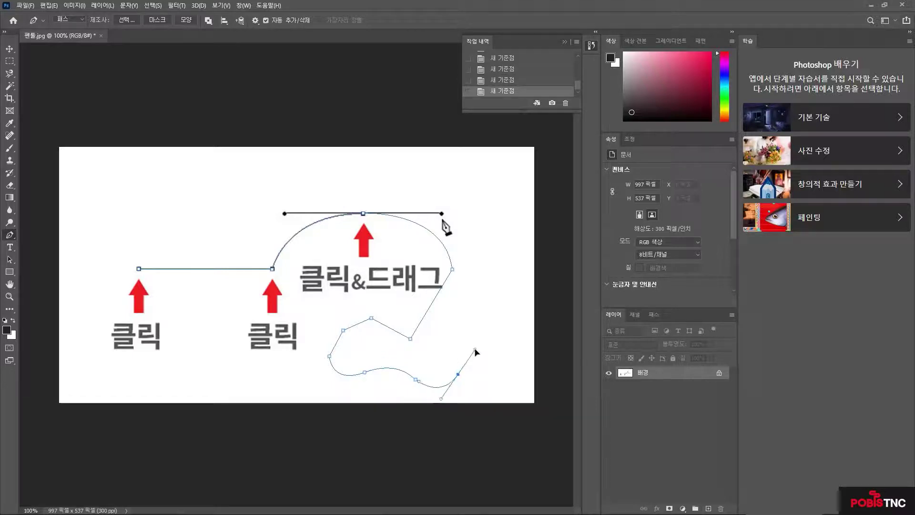
{"action": "left_click", "coordinate": [458, 374], "text": "alt"}
Open the portfolio photo 00010 showing the green garden sign from the 학습자료 folder
{"action": "left_click", "coordinate": [29, 6]}
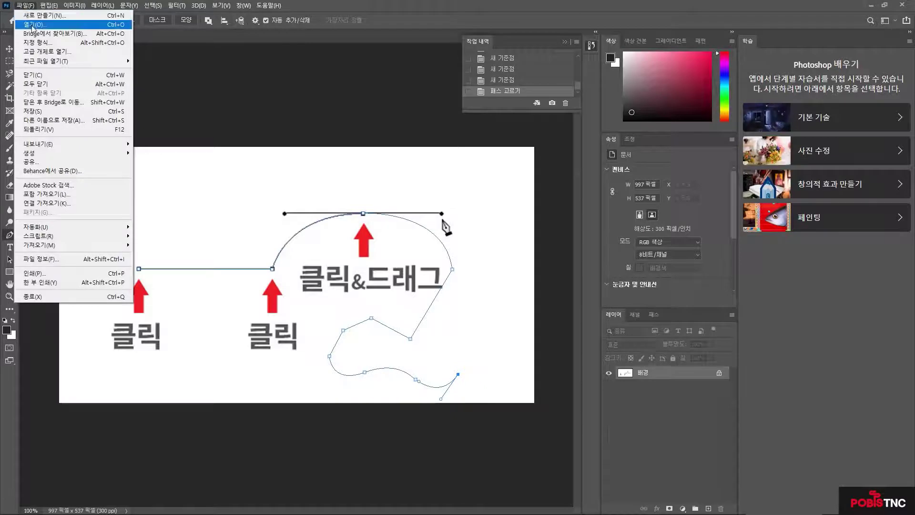
{"action": "left_click", "coordinate": [33, 25]}
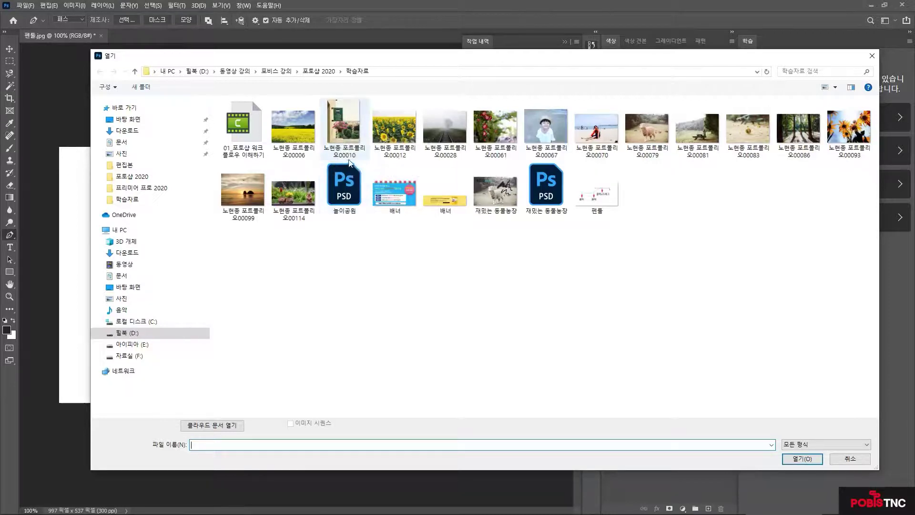
{"action": "double_click", "coordinate": [345, 122]}
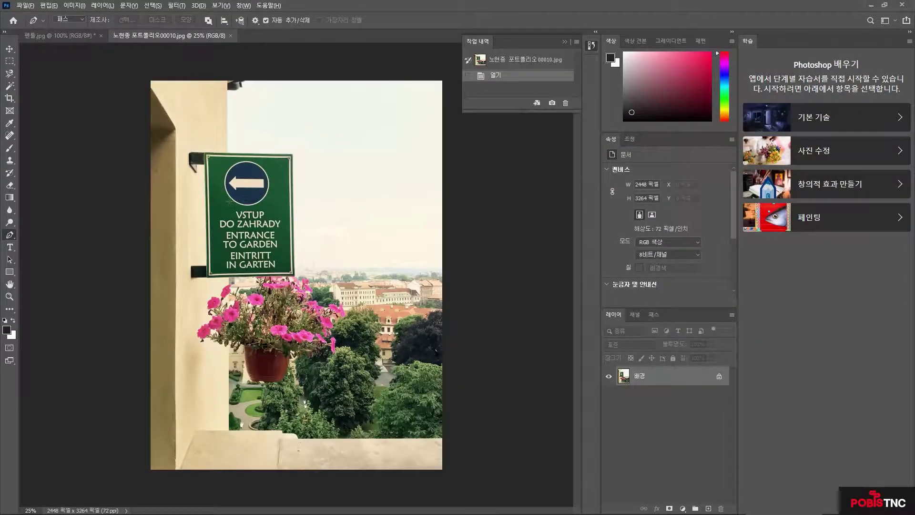
Trace the four corners of the green sign with the Pen tool and close the path at the starting corner
{"action": "scroll", "coordinate": [229, 195], "scroll_direction": "up", "scroll_amount": 3}
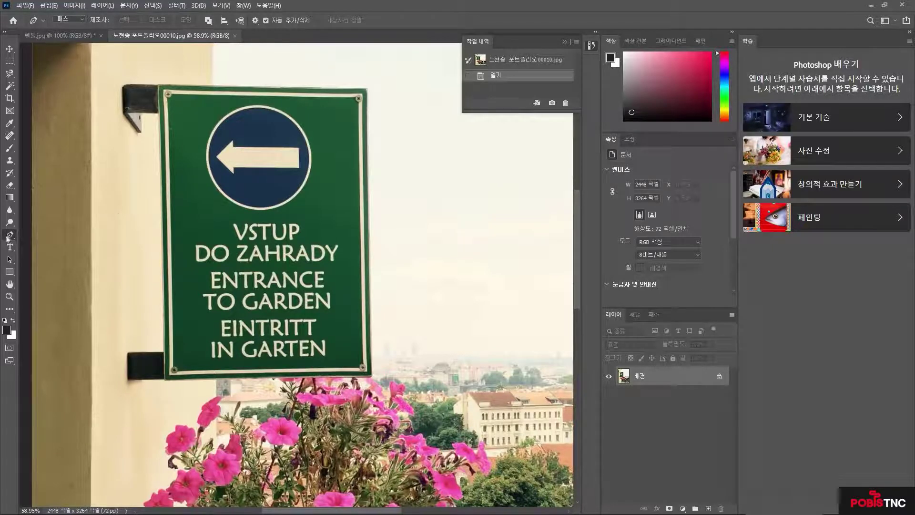
{"action": "left_click", "coordinate": [158, 84]}
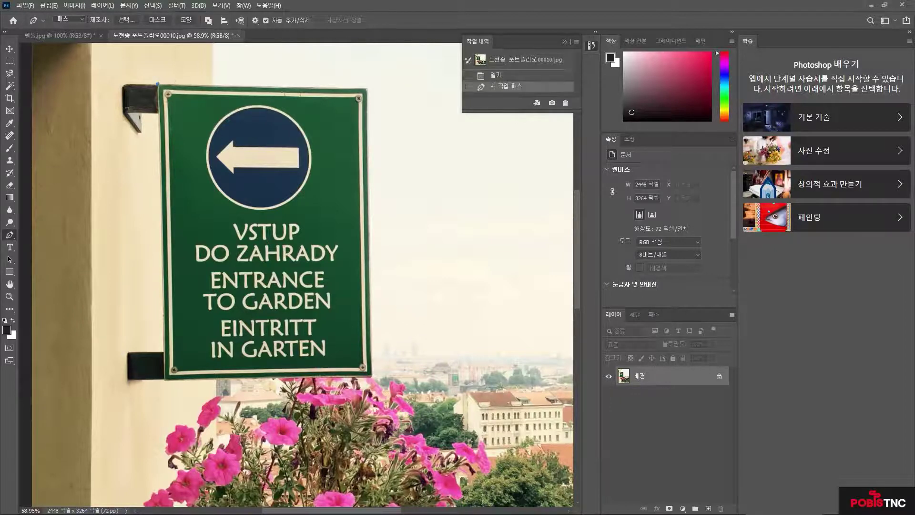
{"action": "left_click", "coordinate": [367, 87]}
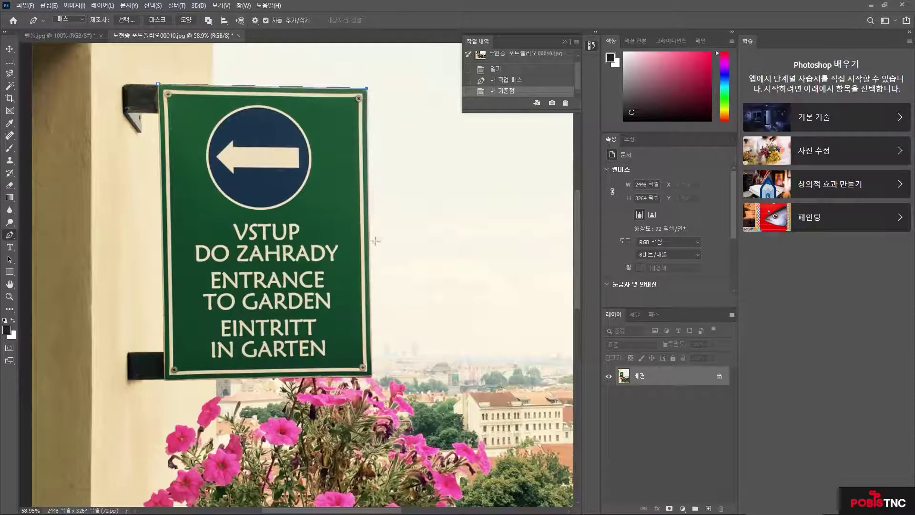
{"action": "left_click", "coordinate": [372, 375]}
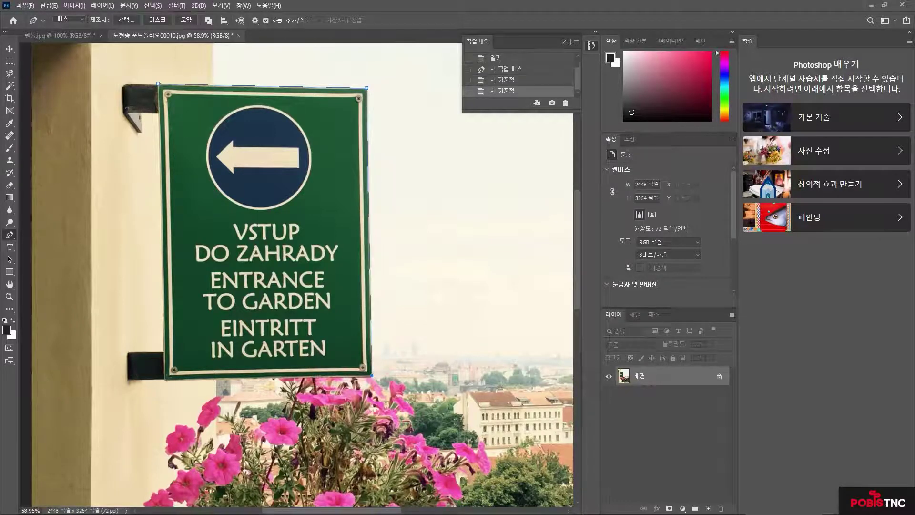
{"action": "left_click", "coordinate": [165, 380]}
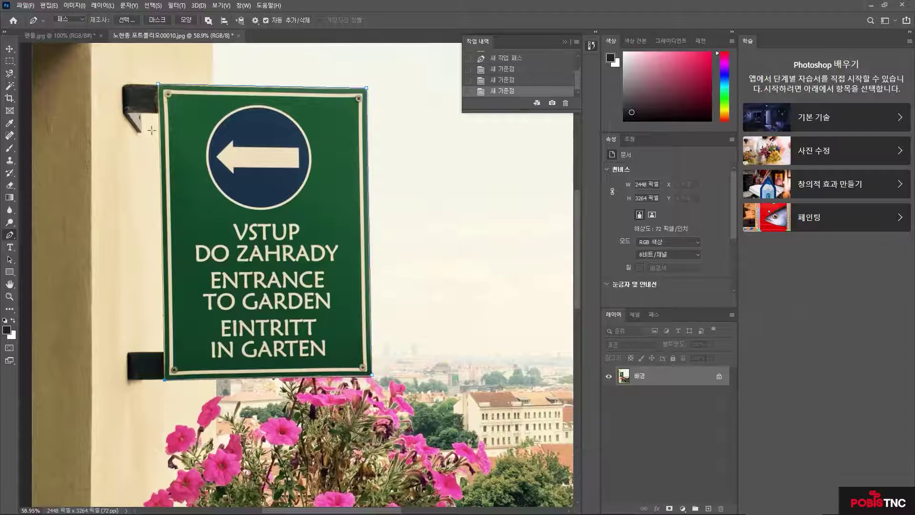
{"action": "left_click", "coordinate": [159, 86]}
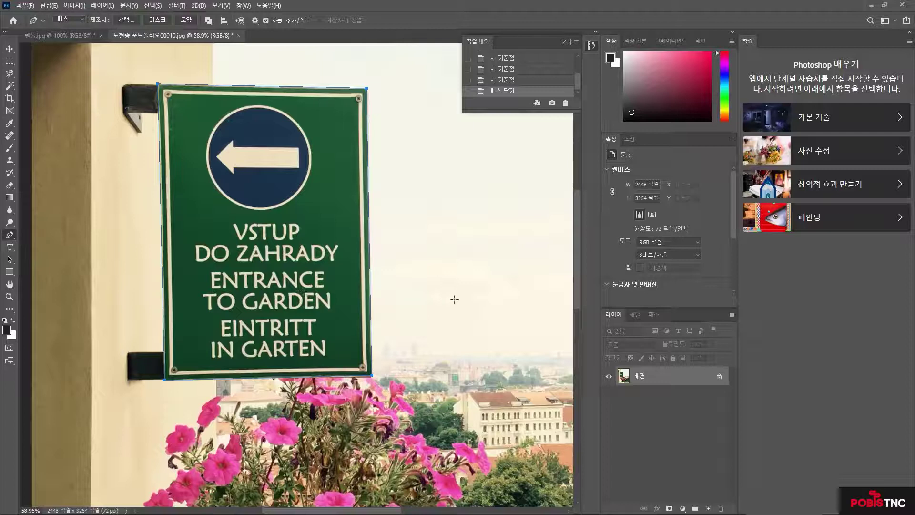
Load the work path around the green sign as a selection and return to the layer list
{"action": "left_click", "coordinate": [654, 314]}
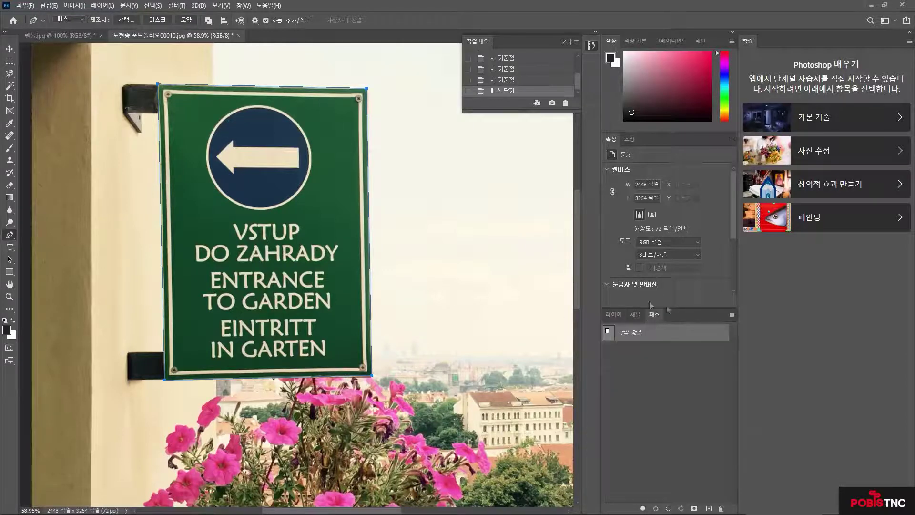
{"action": "left_click", "coordinate": [609, 335], "text": "ctrl"}
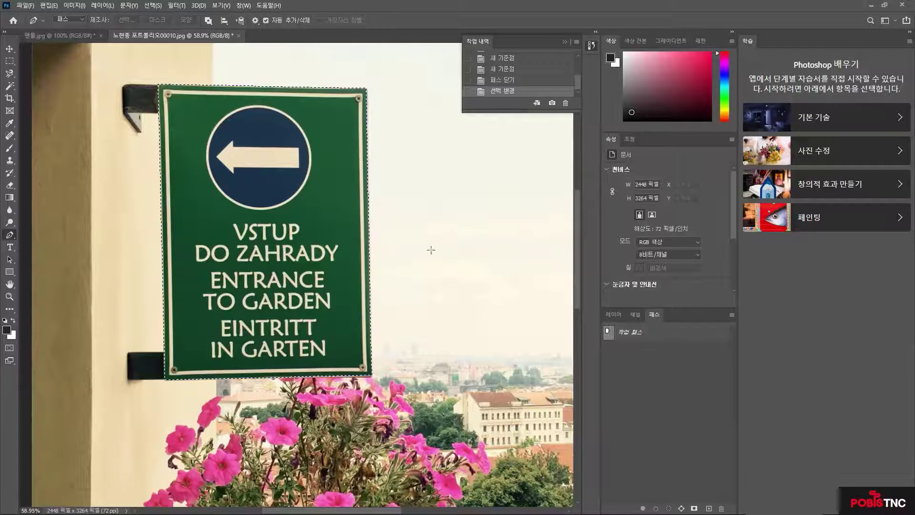
{"action": "key", "text": "ctrl+d"}
{"action": "left_click", "coordinate": [610, 336], "text": "ctrl"}
{"action": "left_click", "coordinate": [613, 315]}
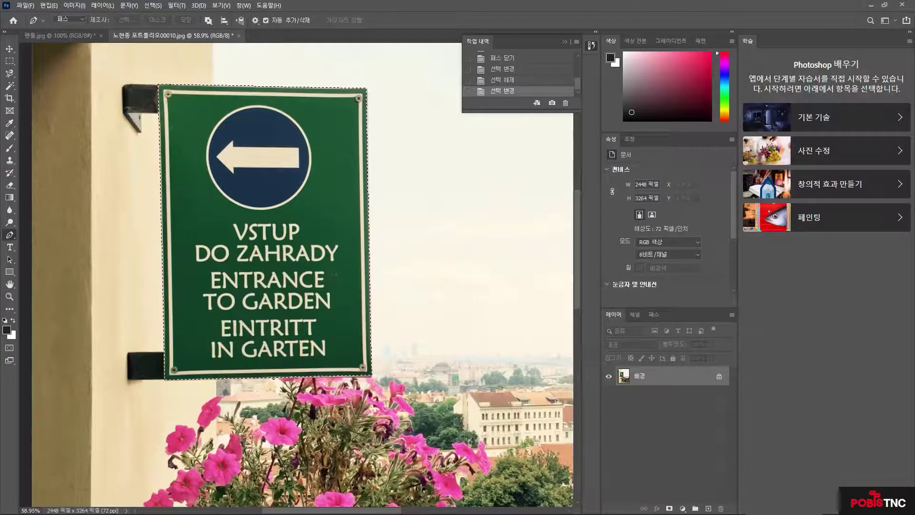
{"action": "left_click", "coordinate": [73, 5]}
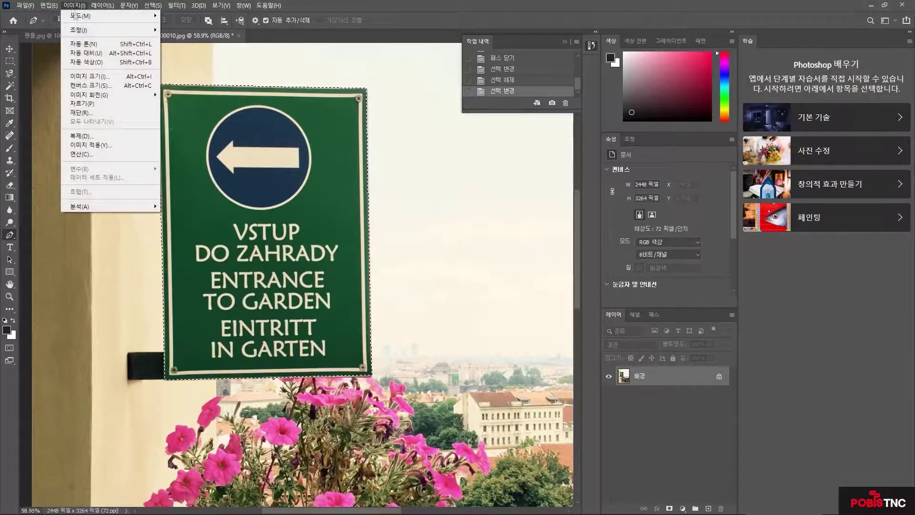
{"action": "mouse_move", "coordinate": [109, 30]}
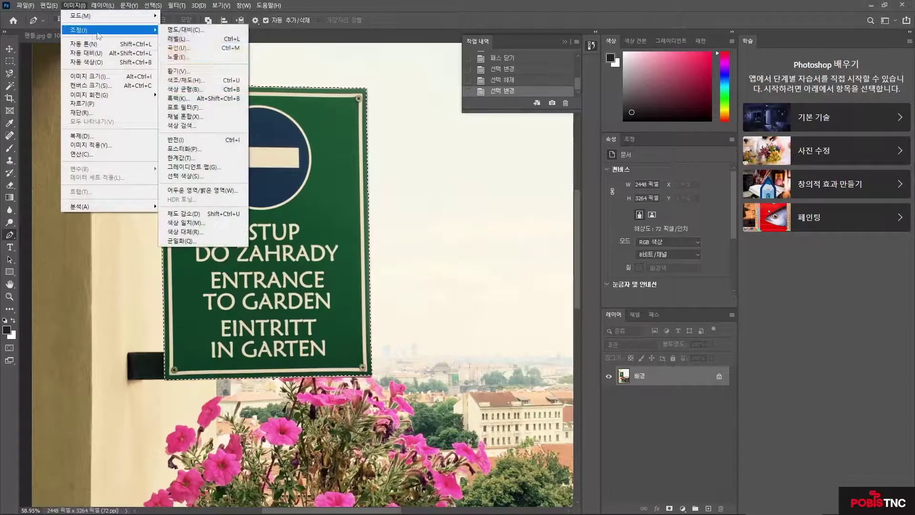
{"action": "left_click", "coordinate": [209, 85]}
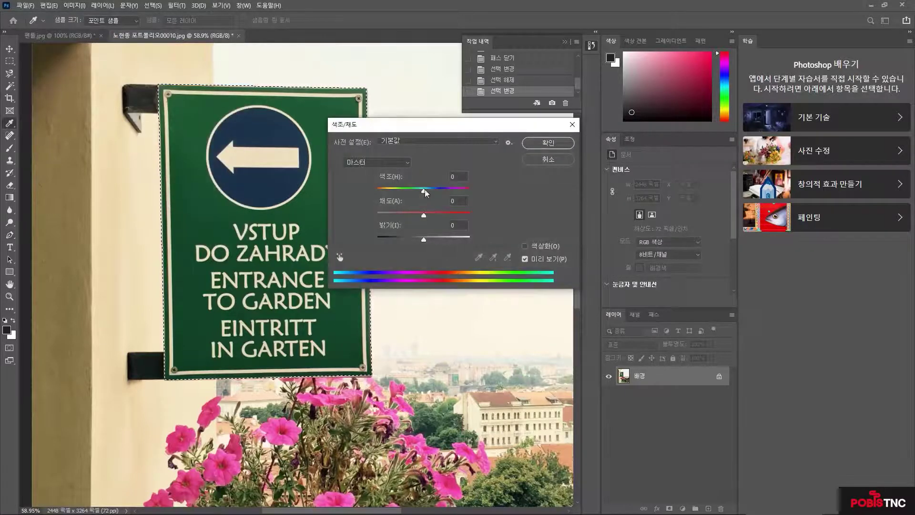
{"action": "mouse_move", "coordinate": [424, 190]}
{"action": "left_mouse_down"}
{"action": "mouse_move", "coordinate": [435, 191]}
{"action": "mouse_move", "coordinate": [416, 191]}
{"action": "mouse_move", "coordinate": [465, 190]}
{"action": "mouse_move", "coordinate": [415, 191]}
{"action": "left_mouse_up"}
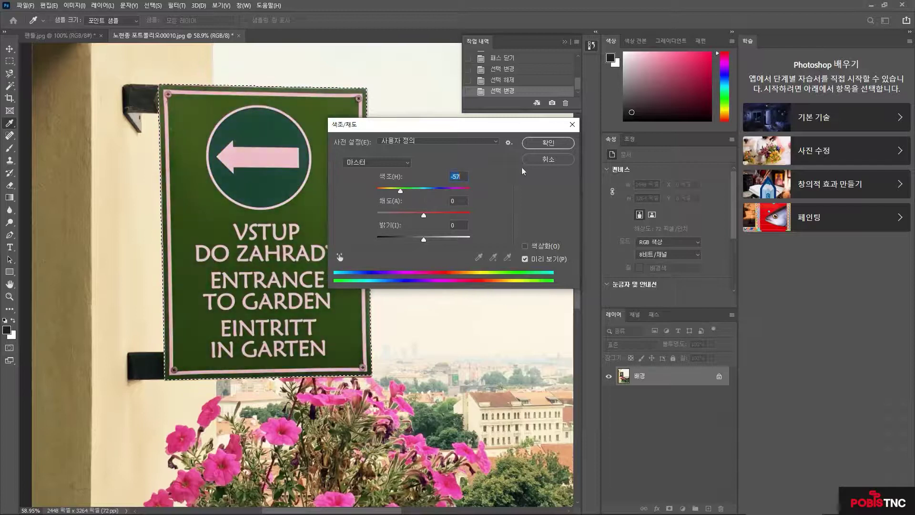
{"action": "left_click", "coordinate": [548, 158]}
{"action": "key", "text": "p"}
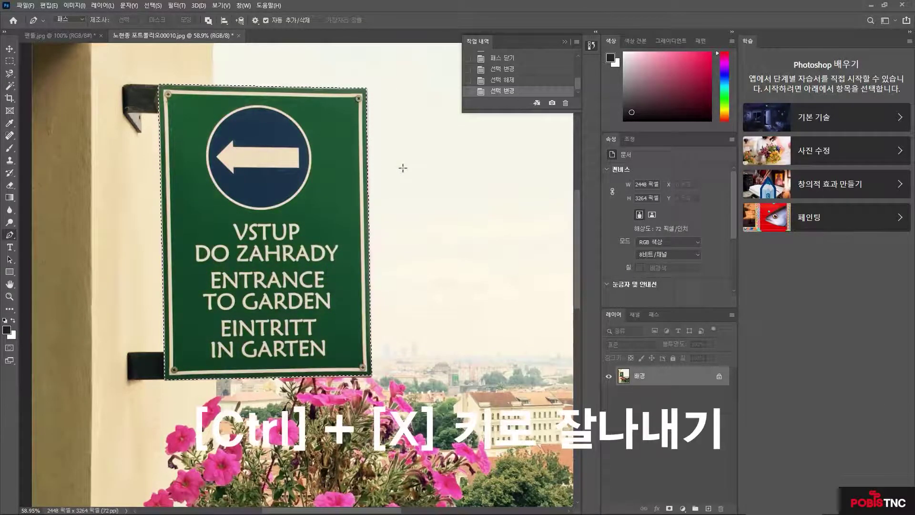
Cut the selected green sign out of the photo and paste it as a new layer into 펜툴.jpg
{"action": "key", "text": "ctrl+x"}
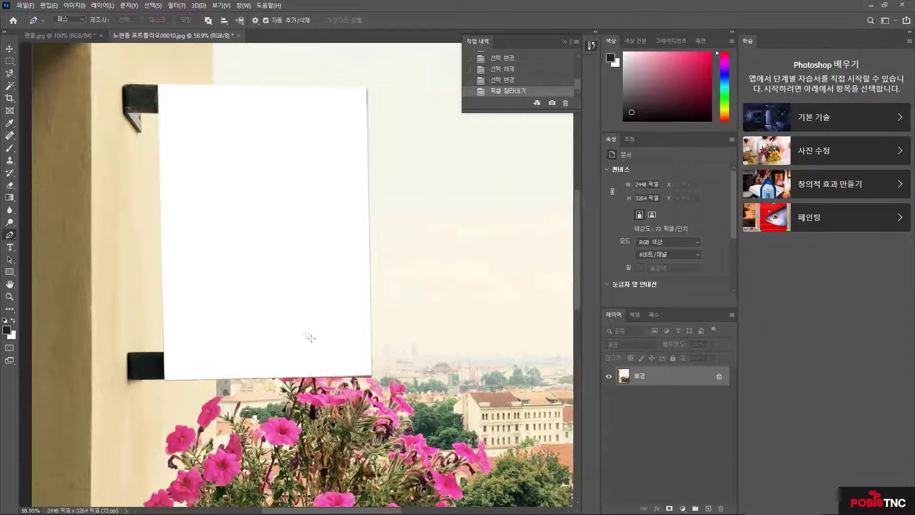
{"action": "left_click", "coordinate": [67, 34]}
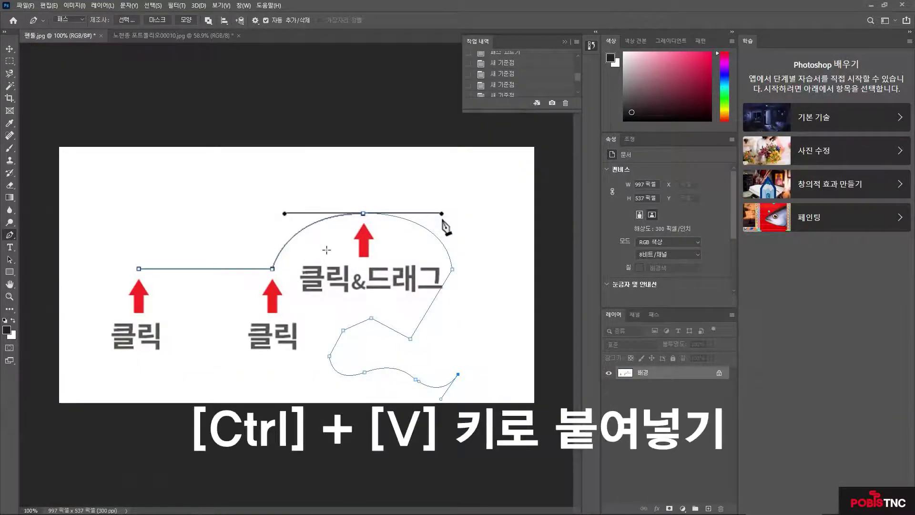
{"action": "key", "text": "ctrl+v"}
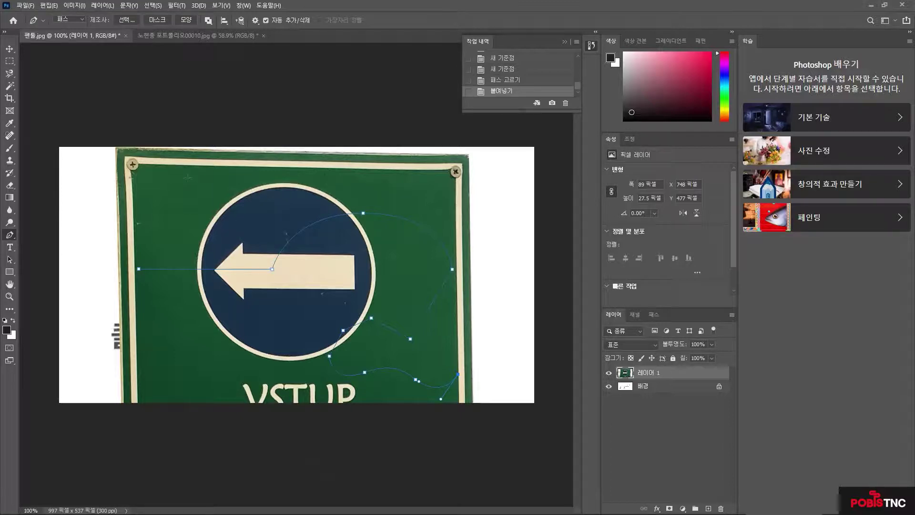
{"action": "left_click", "coordinate": [161, 36]}
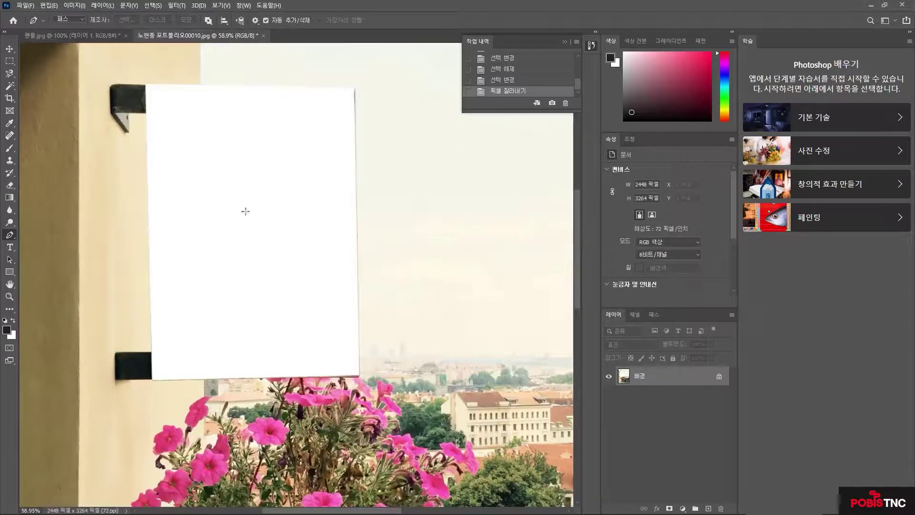
{"action": "left_click", "coordinate": [82, 35]}
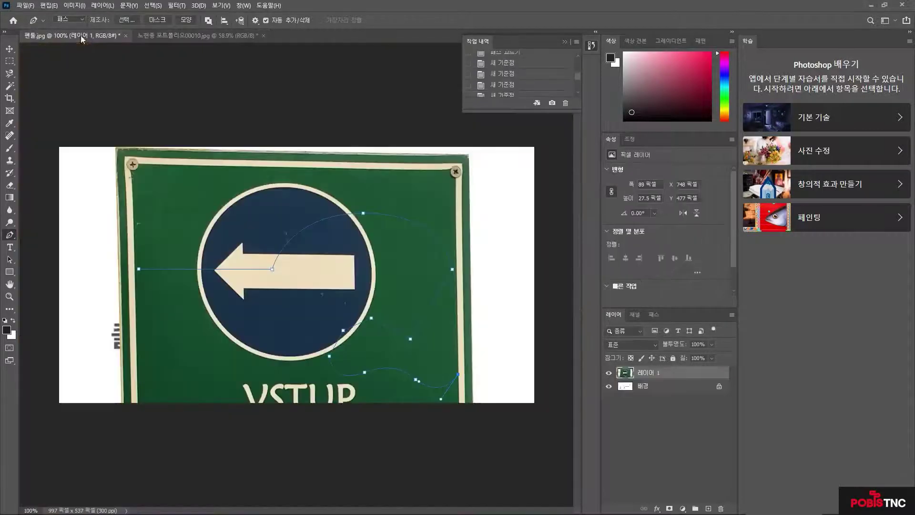
{"action": "left_click", "coordinate": [9, 50]}
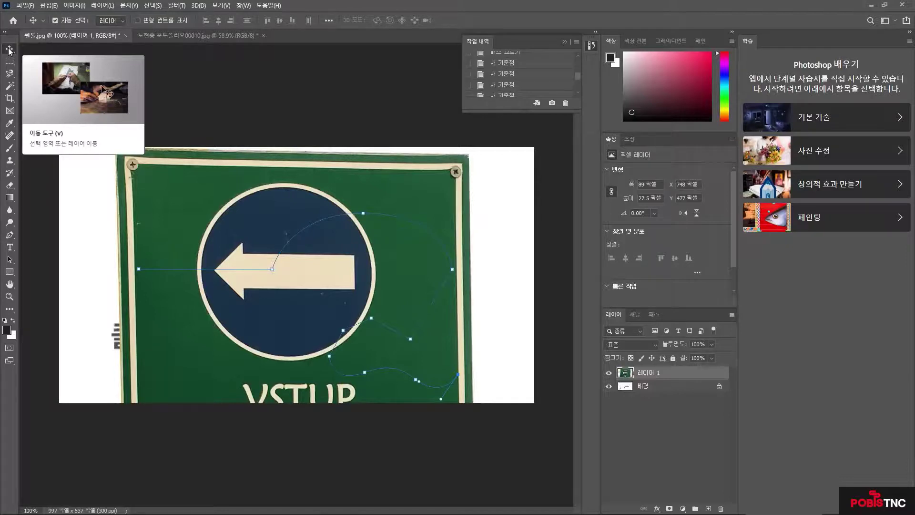
{"action": "left_click_drag", "start_coordinate": [270, 232], "coordinate": [270, 234]}
{"action": "key", "text": "ctrl+z"}
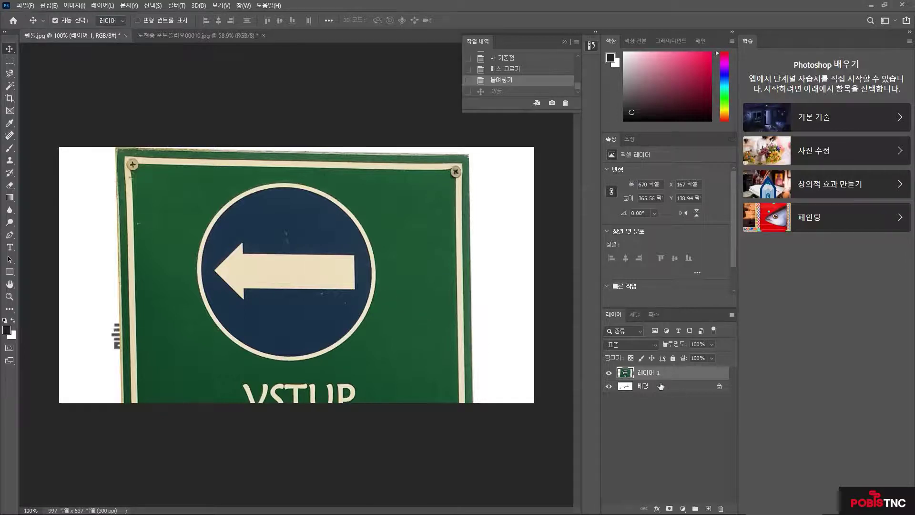
Delete the work path from 펜툴.jpg and return to the layer list
{"action": "left_click", "coordinate": [655, 315]}
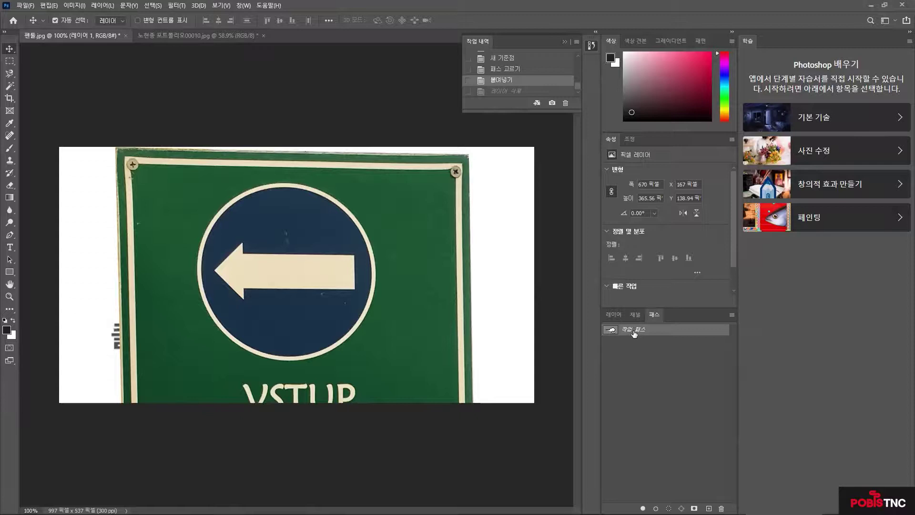
{"action": "key", "text": "Delete"}
{"action": "left_click", "coordinate": [613, 315]}
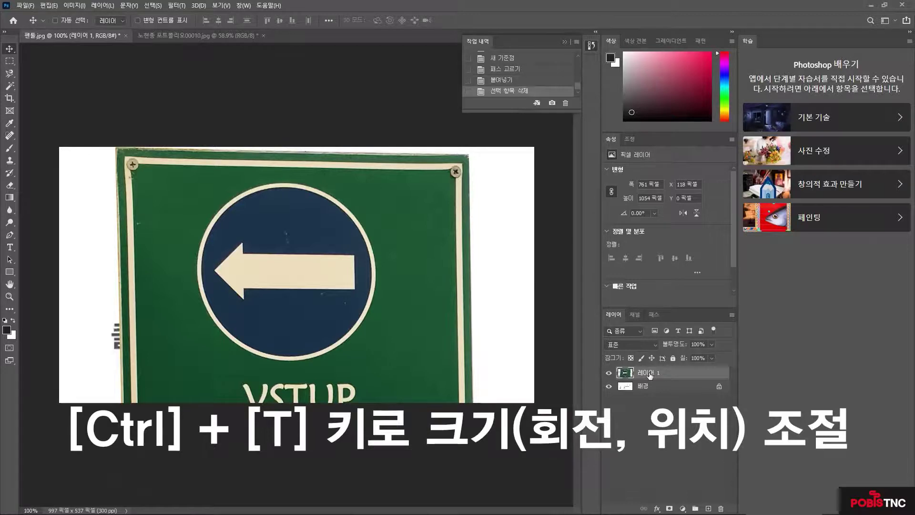
Free-transform the pasted sign layer to about 27% of its size and place it near the middle of the canvas
{"action": "key", "text": "ctrl+t"}
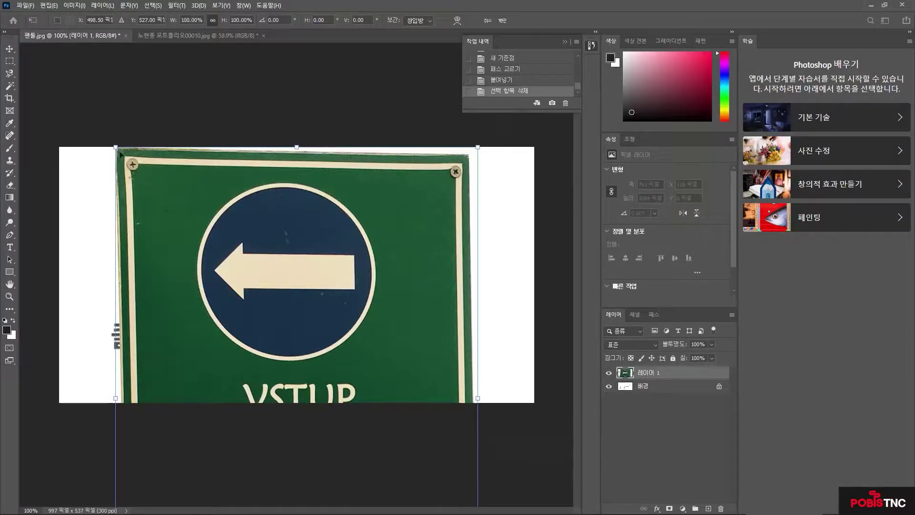
{"action": "left_click_drag", "start_coordinate": [115, 148], "coordinate": [265, 353]}
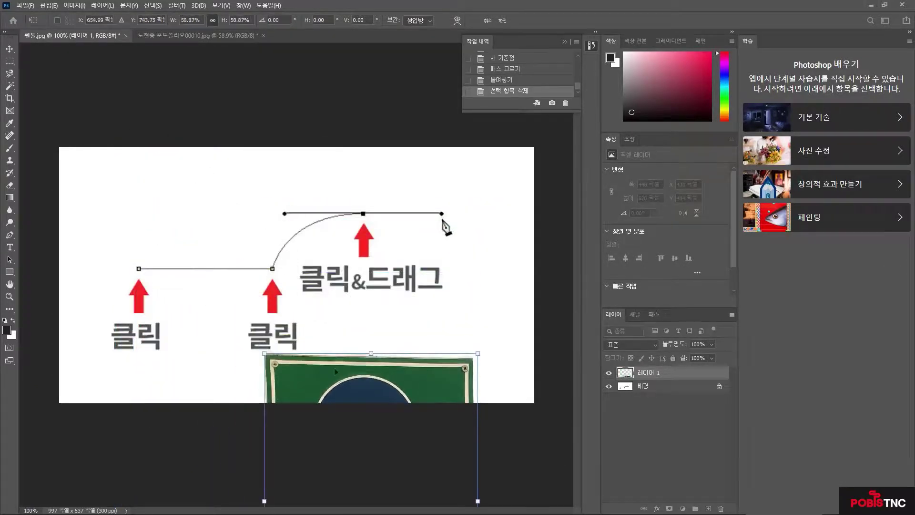
{"action": "left_click_drag", "start_coordinate": [339, 374], "coordinate": [290, 201]}
{"action": "left_click_drag", "start_coordinate": [217, 177], "coordinate": [317, 317]}
{"action": "left_click_drag", "start_coordinate": [368, 364], "coordinate": [270, 229]}
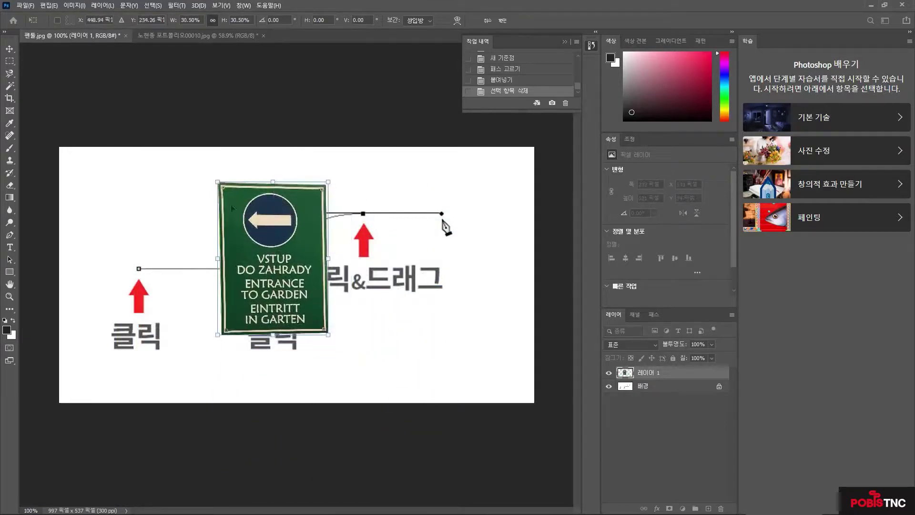
{"action": "left_click_drag", "start_coordinate": [218, 181], "coordinate": [232, 201]}
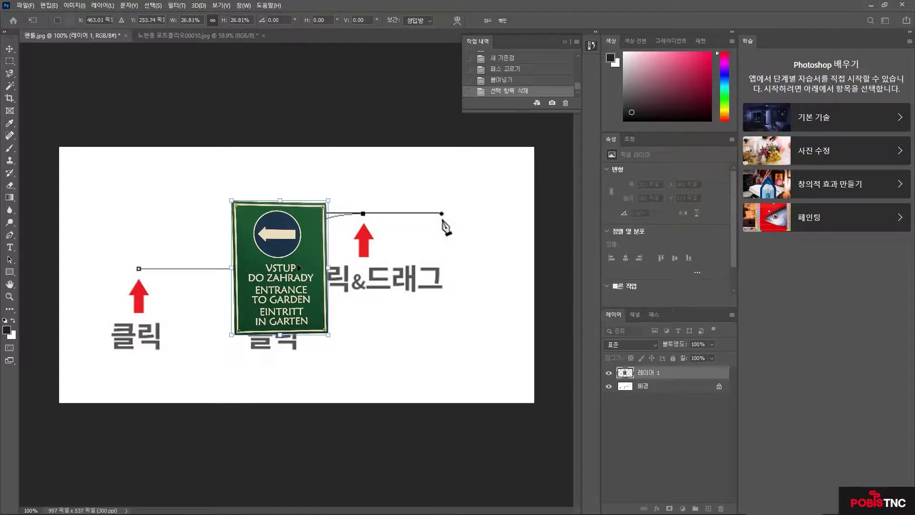
{"action": "key", "text": "Return"}
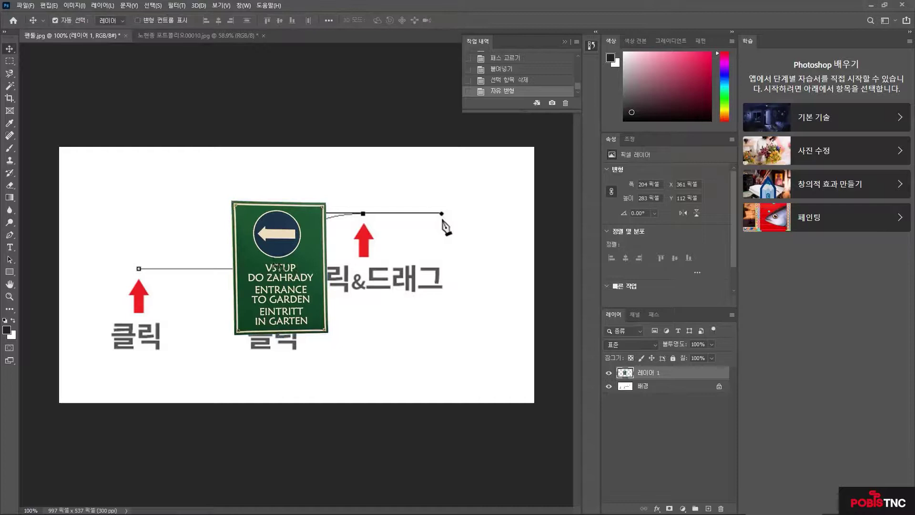
Open the portfolio photo 00093 showing orange flowers against the sky from the 학습자료 folder
{"action": "left_click", "coordinate": [164, 36]}
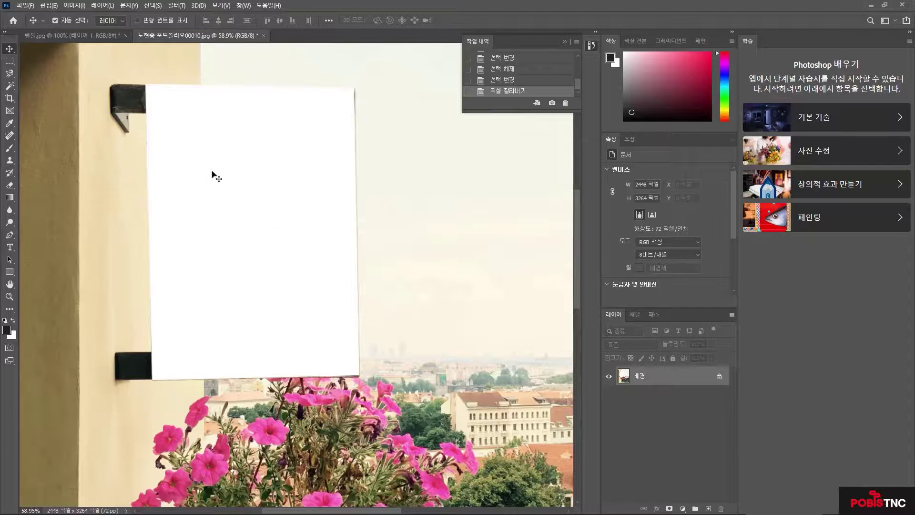
{"action": "left_click", "coordinate": [23, 6]}
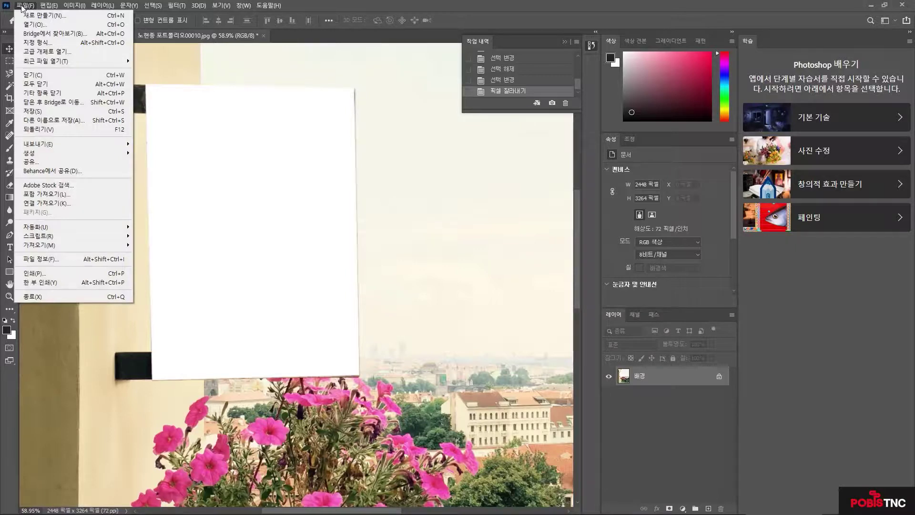
{"action": "left_click", "coordinate": [34, 25]}
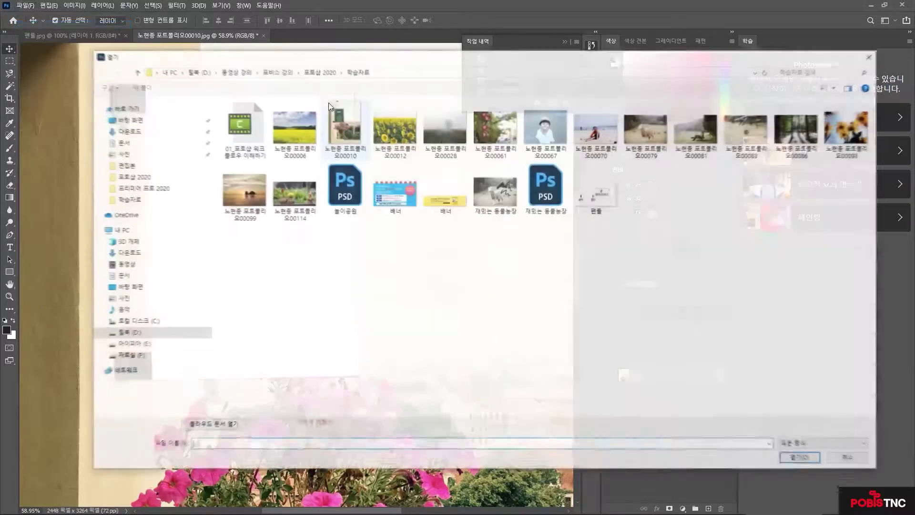
{"action": "left_click", "coordinate": [847, 143]}
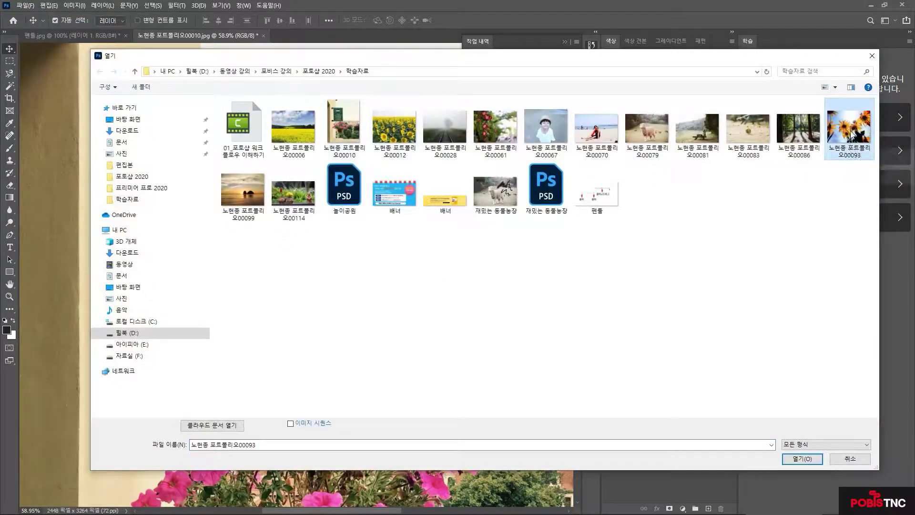
{"action": "double_click", "coordinate": [852, 136]}
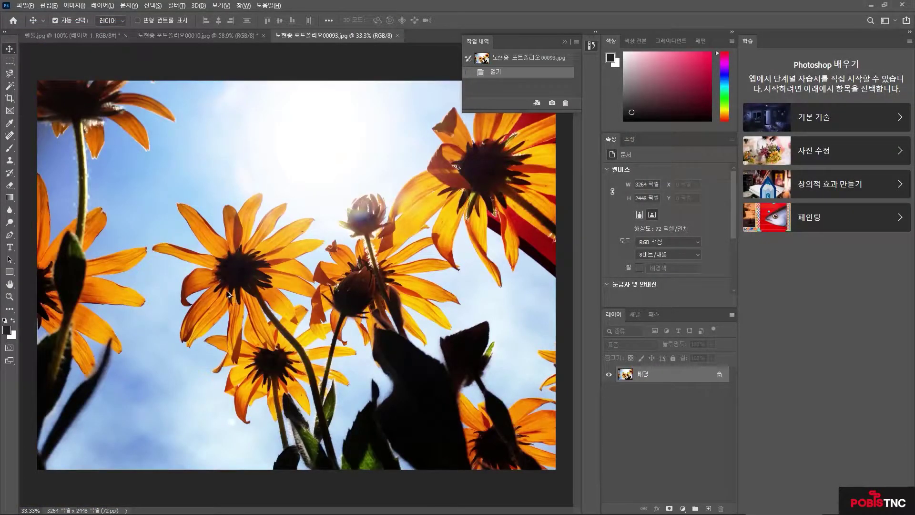
Start a Pen tool path around the tip of the large flower's leftmost petal, beginning on its upper edge
{"action": "scroll", "coordinate": [224, 293], "scroll_direction": "up", "scroll_amount": 5}
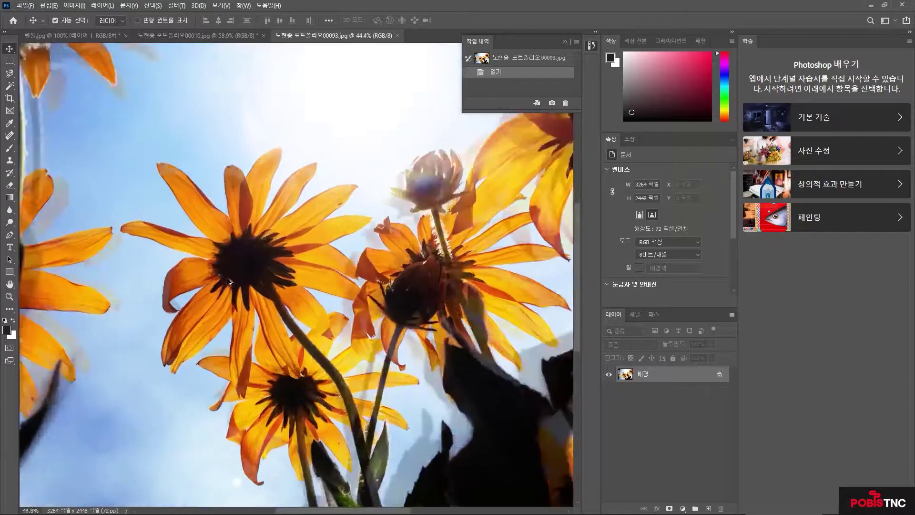
{"action": "scroll", "coordinate": [230, 281], "scroll_direction": "up", "scroll_amount": 2}
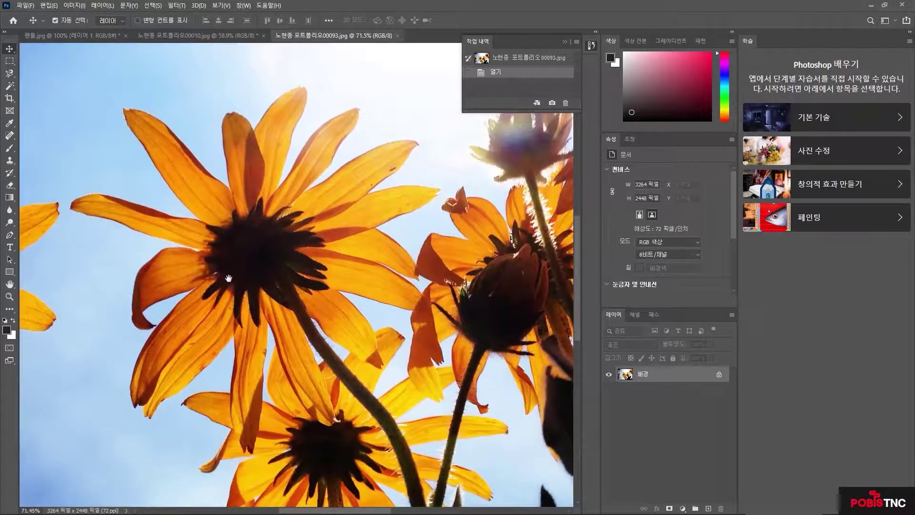
{"action": "left_click_drag", "start_coordinate": [229, 283], "coordinate": [270, 289]}
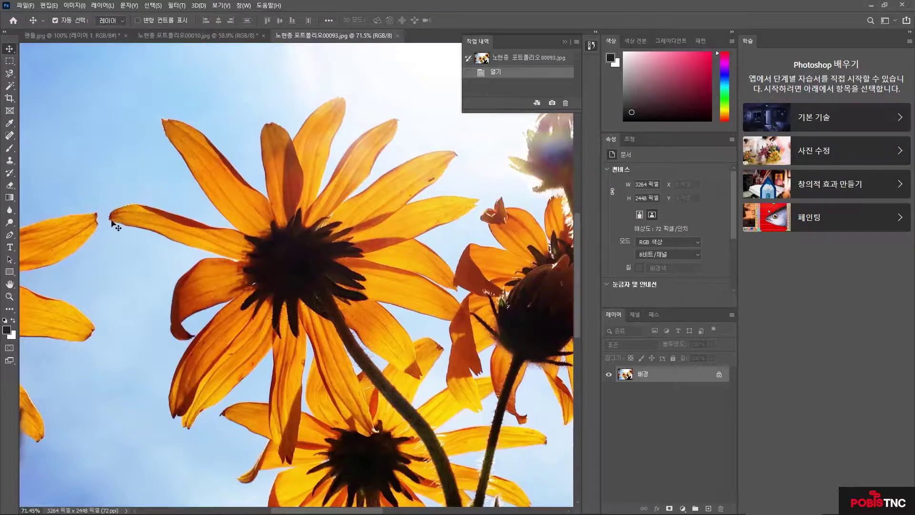
{"action": "left_click", "coordinate": [10, 235]}
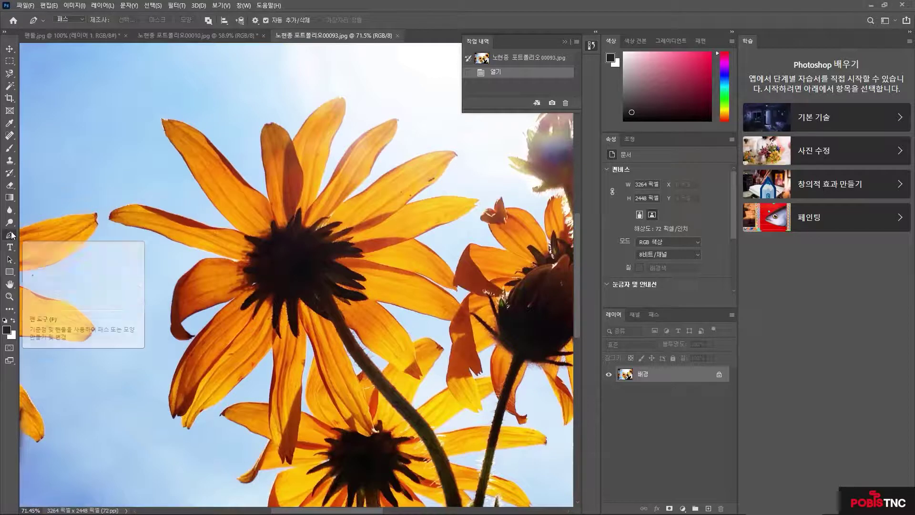
{"action": "left_click", "coordinate": [135, 204]}
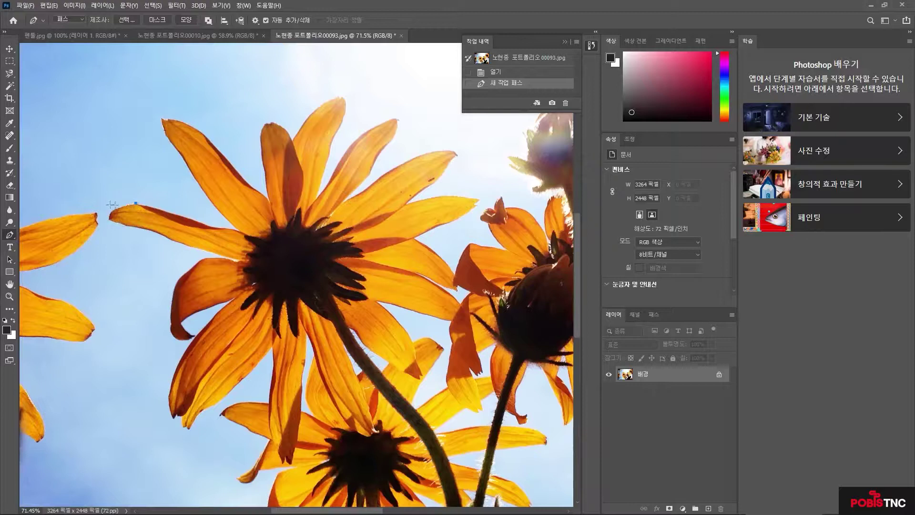
{"action": "scroll", "coordinate": [105, 205], "scroll_direction": "up", "scroll_amount": 4}
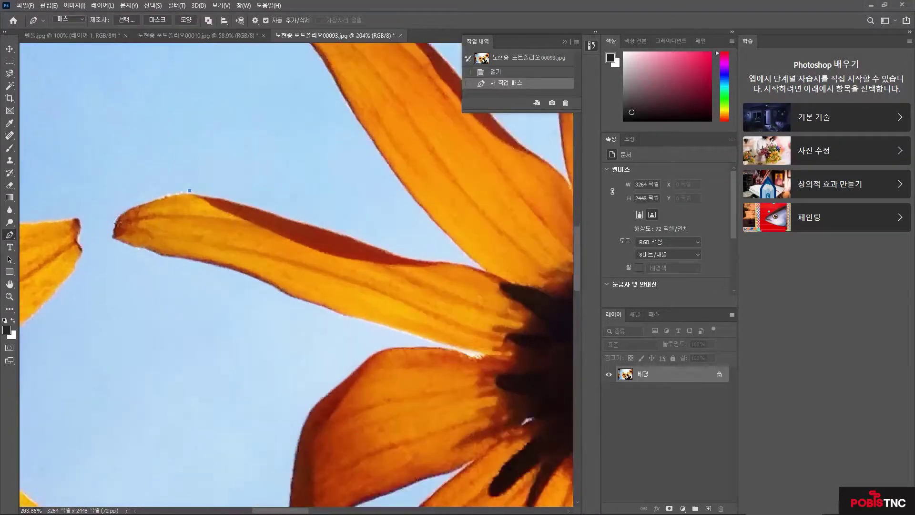
{"action": "left_click_drag", "start_coordinate": [114, 221], "coordinate": [109, 238]}
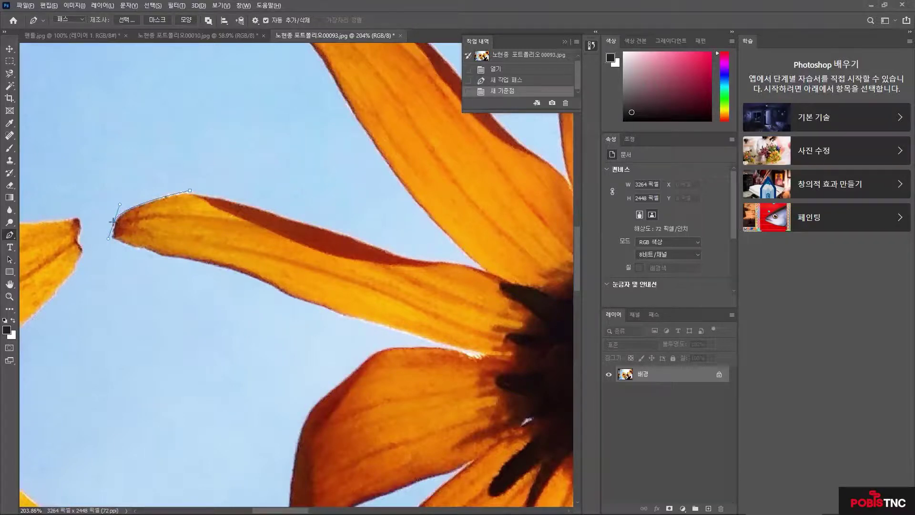
{"action": "left_click", "coordinate": [114, 221], "text": "alt"}
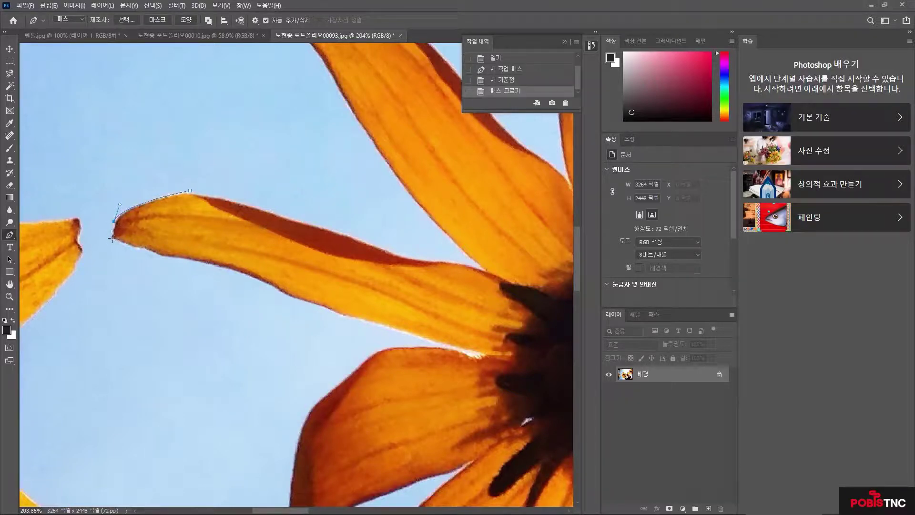
{"action": "left_click", "coordinate": [112, 237]}
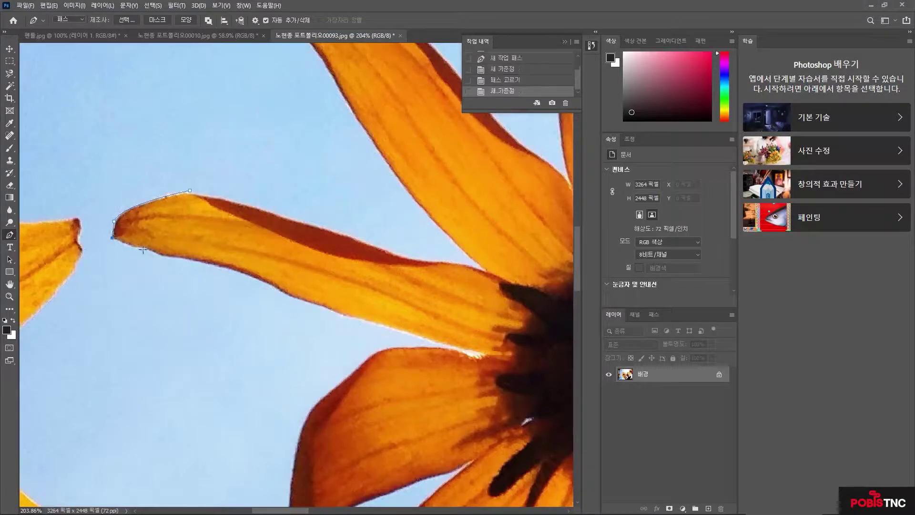
Trace the lower edge of the leftmost petal with curved segments from its tip to its base, cutting off each outgoing handle
{"action": "left_click_drag", "start_coordinate": [143, 250], "coordinate": [158, 254]}
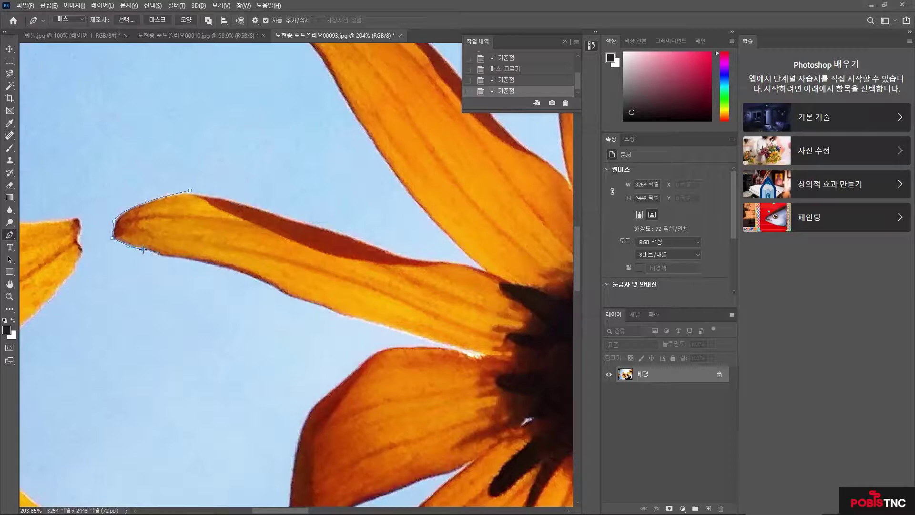
{"action": "left_click", "coordinate": [143, 249], "text": "alt"}
{"action": "left_click_drag", "start_coordinate": [162, 257], "coordinate": [171, 262]}
{"action": "left_click", "coordinate": [162, 257], "text": "alt"}
{"action": "left_click_drag", "start_coordinate": [272, 285], "coordinate": [319, 306]}
{"action": "left_click", "coordinate": [273, 284], "text": "alt"}
{"action": "left_click_drag", "start_coordinate": [323, 307], "coordinate": [352, 308]}
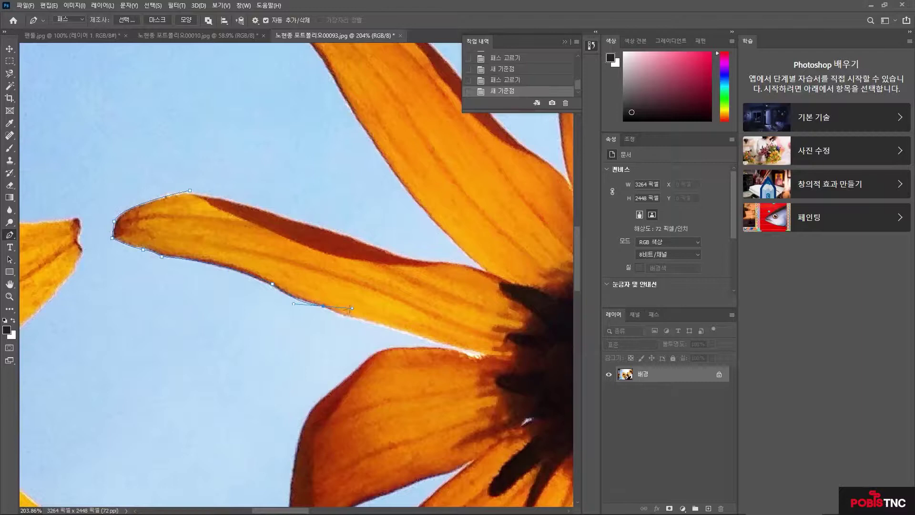
{"action": "left_click", "coordinate": [323, 306], "text": "alt"}
{"action": "left_click_drag", "start_coordinate": [480, 354], "coordinate": [508, 359]}
{"action": "left_click", "coordinate": [480, 355], "text": "alt"}
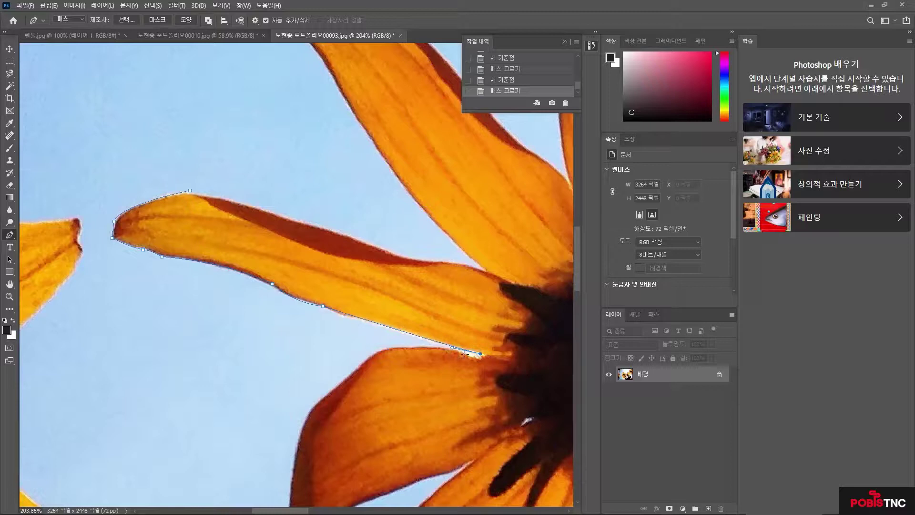
Continue the path around the curled petal below, following its outer edge, tip and inner edge back to its base
{"action": "left_click_drag", "start_coordinate": [466, 352], "coordinate": [448, 343]}
{"action": "left_click", "coordinate": [465, 352], "text": "alt"}
{"action": "scroll", "coordinate": [197, 200], "scroll_direction": "down", "scroll_amount": 5}
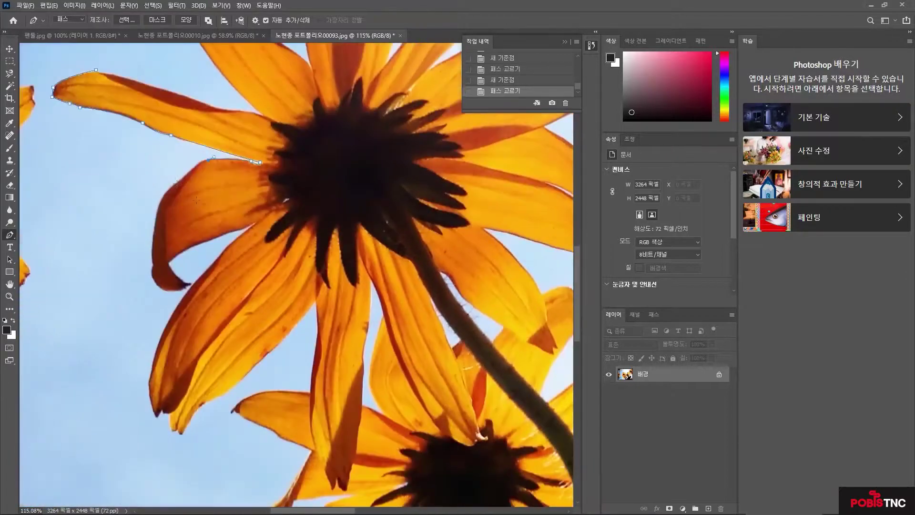
{"action": "left_click_drag", "start_coordinate": [178, 182], "coordinate": [178, 182]}
{"action": "left_click", "coordinate": [178, 182], "text": "alt"}
{"action": "left_click_drag", "start_coordinate": [154, 224], "coordinate": [154, 224]}
{"action": "left_click", "coordinate": [154, 224], "text": "alt"}
{"action": "left_click_drag", "start_coordinate": [185, 287], "coordinate": [208, 288]}
{"action": "left_click", "coordinate": [185, 287], "text": "alt"}
{"action": "left_click", "coordinate": [167, 248]}
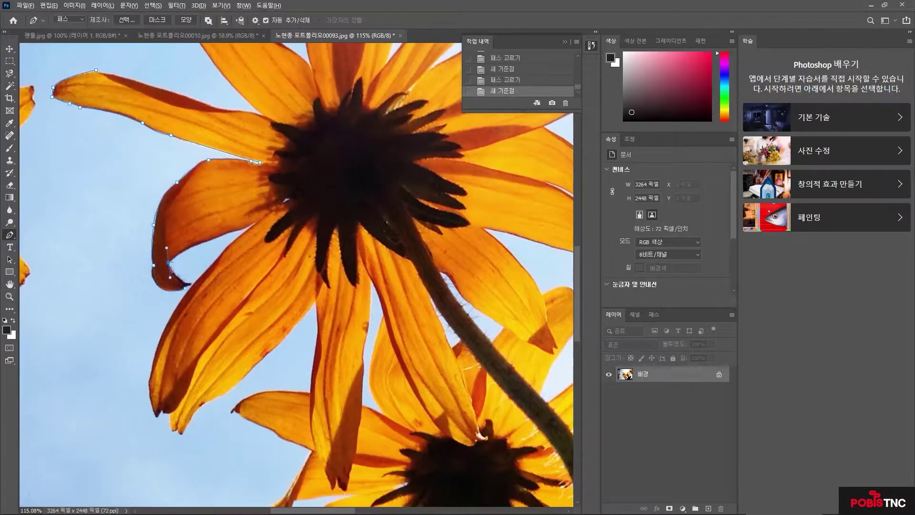
{"action": "left_click_drag", "start_coordinate": [252, 223], "coordinate": [306, 207]}
Extend the path along the outer edge of the lower-left petals and around their pointed tips
{"action": "left_click", "coordinate": [216, 263]}
{"action": "left_click_drag", "start_coordinate": [157, 414], "coordinate": [179, 468]}
{"action": "left_click", "coordinate": [157, 414], "text": "alt"}
{"action": "left_click_drag", "start_coordinate": [176, 433], "coordinate": [182, 448]}
{"action": "left_click", "coordinate": [177, 432], "text": "alt"}
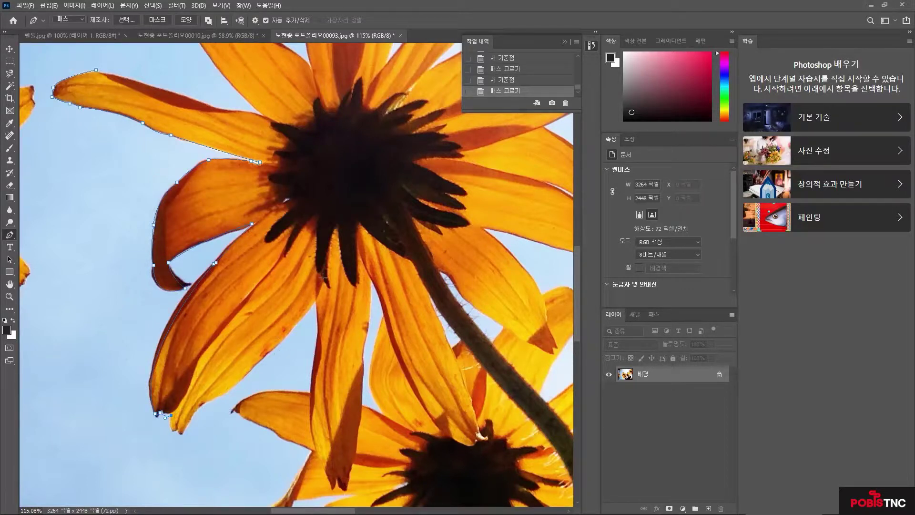
Run the path through the flower's dark centre and along the leftmost petal's upper edge, closing it at the starting anchor
{"action": "scroll", "coordinate": [324, 276], "scroll_direction": "down", "scroll_amount": 3}
{"action": "left_click_drag", "start_coordinate": [374, 257], "coordinate": [289, 319]}
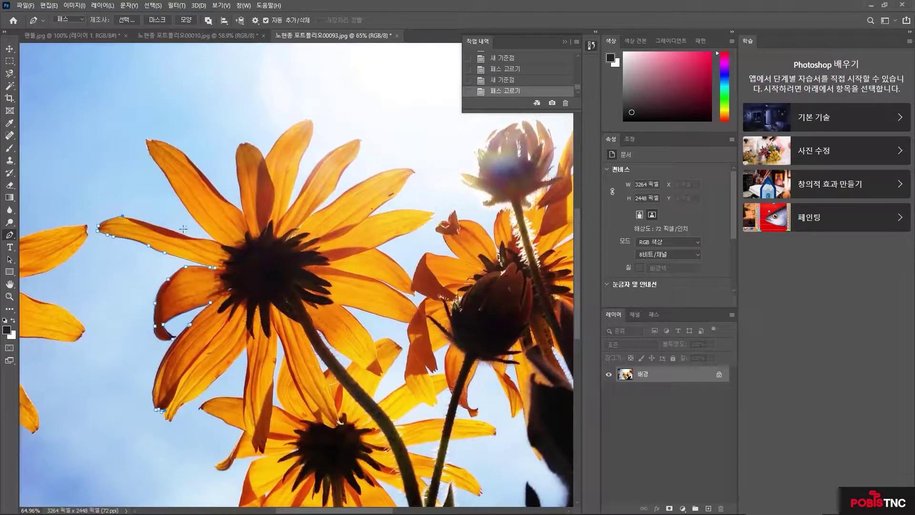
{"action": "left_click", "coordinate": [252, 327]}
{"action": "left_click", "coordinate": [273, 249]}
{"action": "left_click", "coordinate": [211, 240]}
{"action": "left_click", "coordinate": [158, 231]}
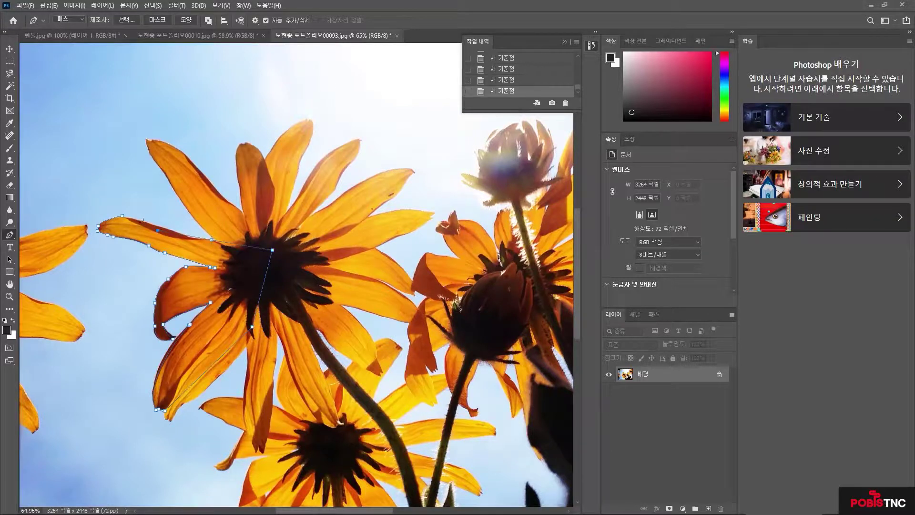
{"action": "left_click", "coordinate": [123, 216]}
Load the flower's work path as a selection, deselect it and redisplay the path
{"action": "left_click", "coordinate": [656, 318]}
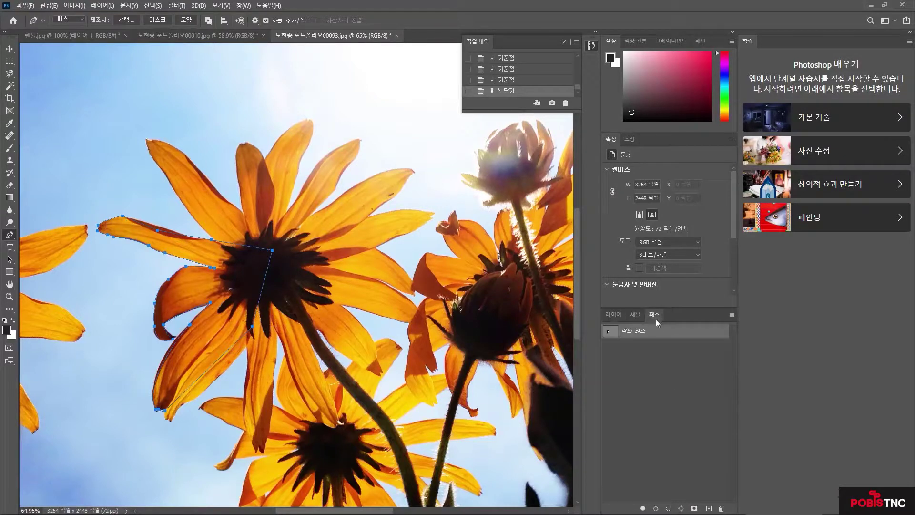
{"action": "left_click", "coordinate": [611, 333], "text": "ctrl"}
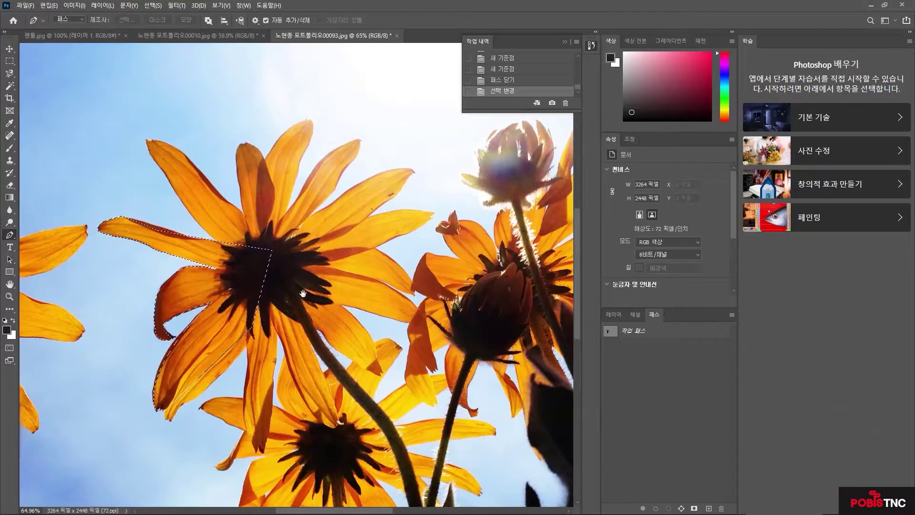
{"action": "left_click_drag", "start_coordinate": [303, 293], "coordinate": [379, 280]}
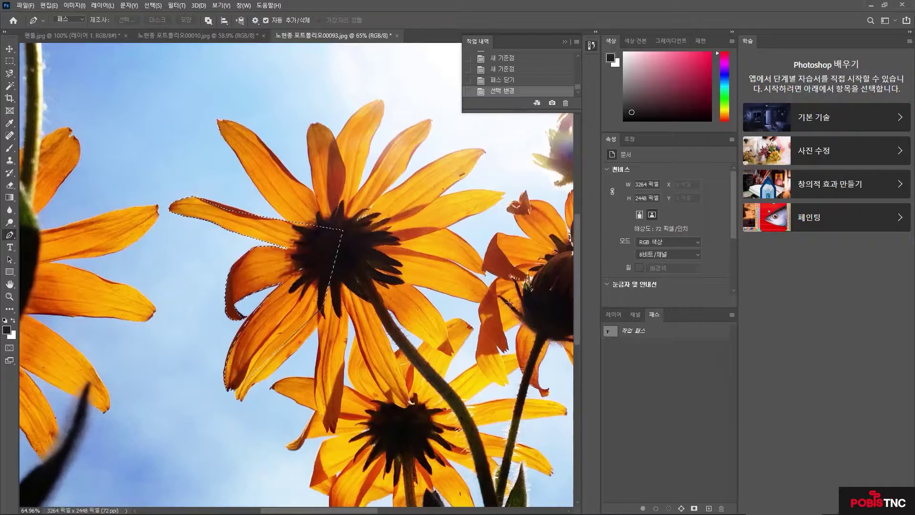
{"action": "key", "text": "ctrl+d"}
{"action": "left_click", "coordinate": [615, 335]}
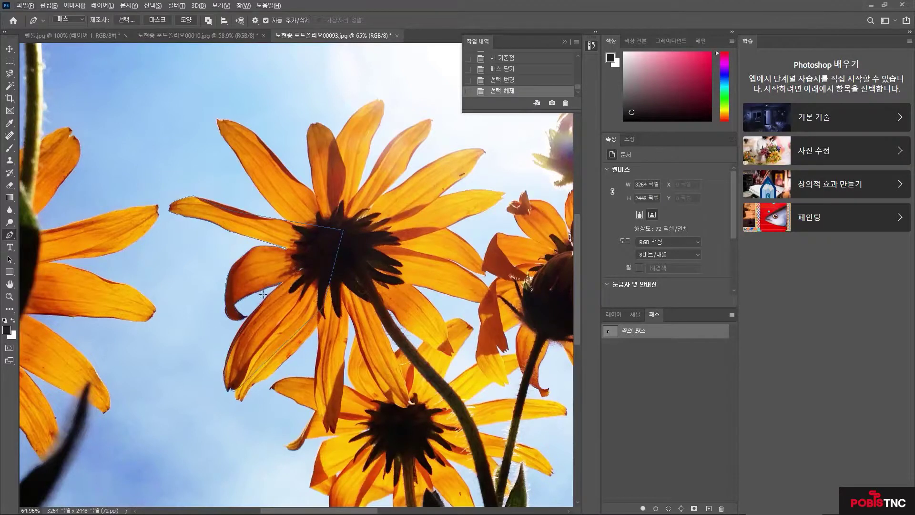
Add an anchor point to the path segment entering the flower's dark centre and shift it slightly along the segment
{"action": "scroll", "coordinate": [263, 295], "scroll_direction": "up", "scroll_amount": 3}
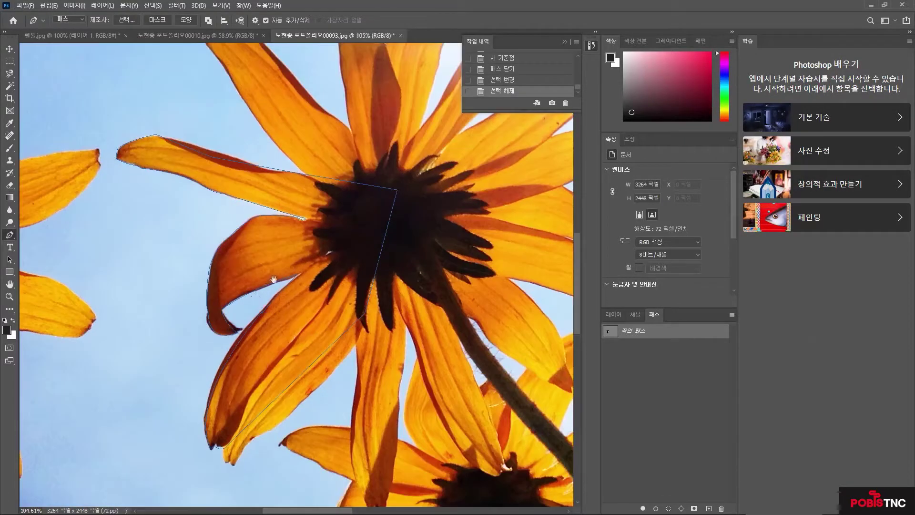
{"action": "scroll", "coordinate": [274, 279], "scroll_direction": "left", "scroll_amount": 3}
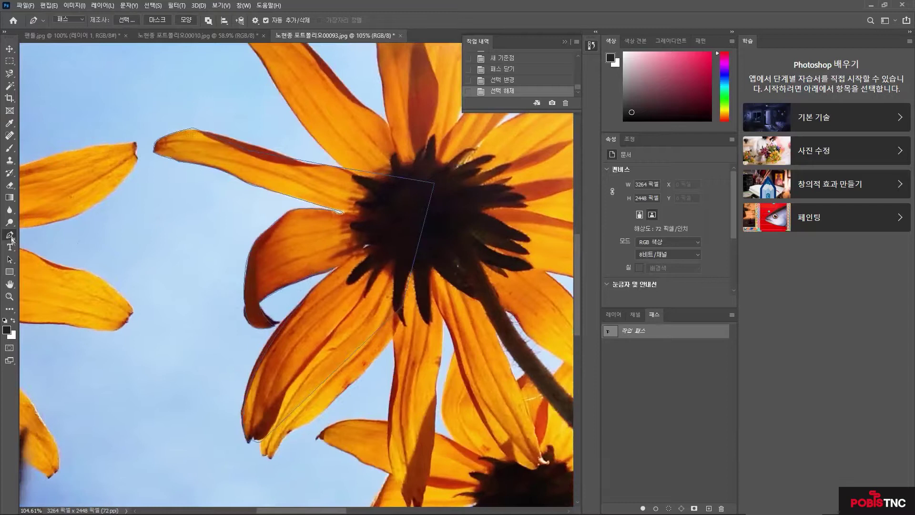
{"action": "right_click", "coordinate": [12, 236]}
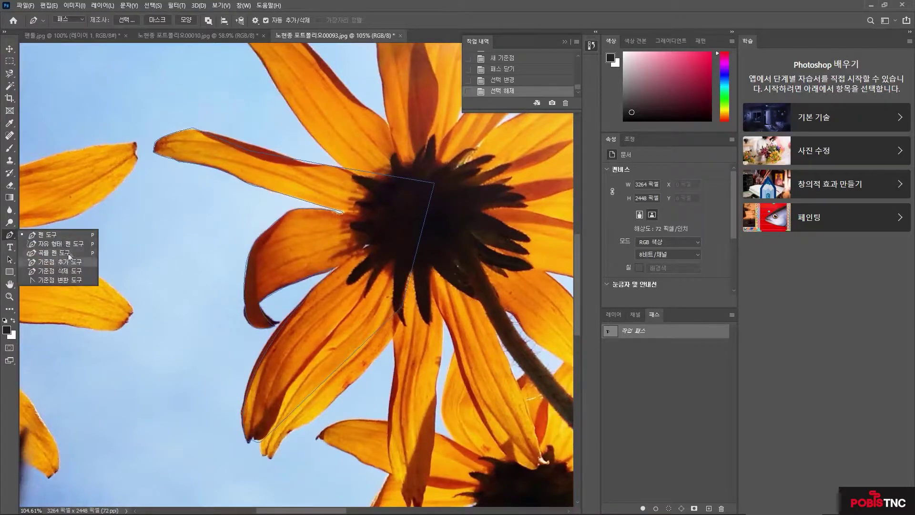
{"action": "left_click", "coordinate": [64, 262]}
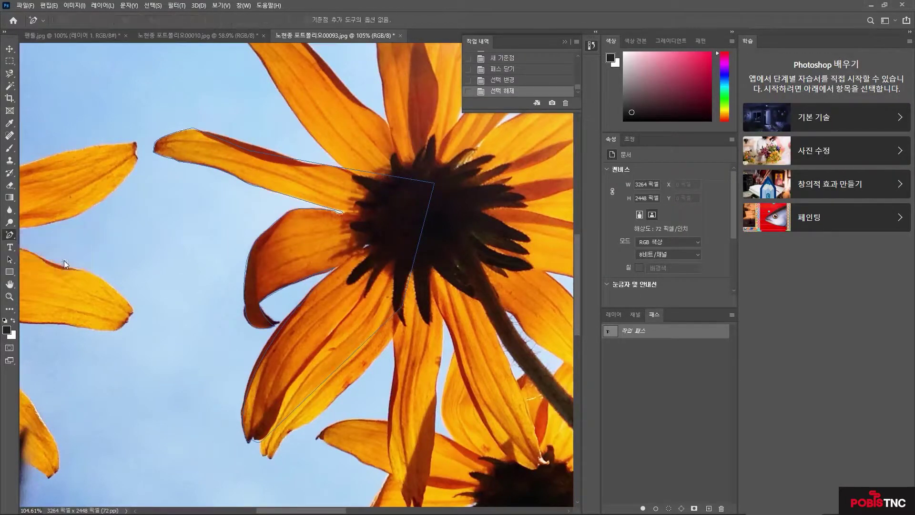
{"action": "left_click", "coordinate": [374, 174]}
{"action": "mouse_move", "coordinate": [374, 174]}
{"action": "left_mouse_down"}
{"action": "mouse_move", "coordinate": [380, 158]}
{"action": "mouse_move", "coordinate": [383, 174]}
{"action": "left_mouse_up"}
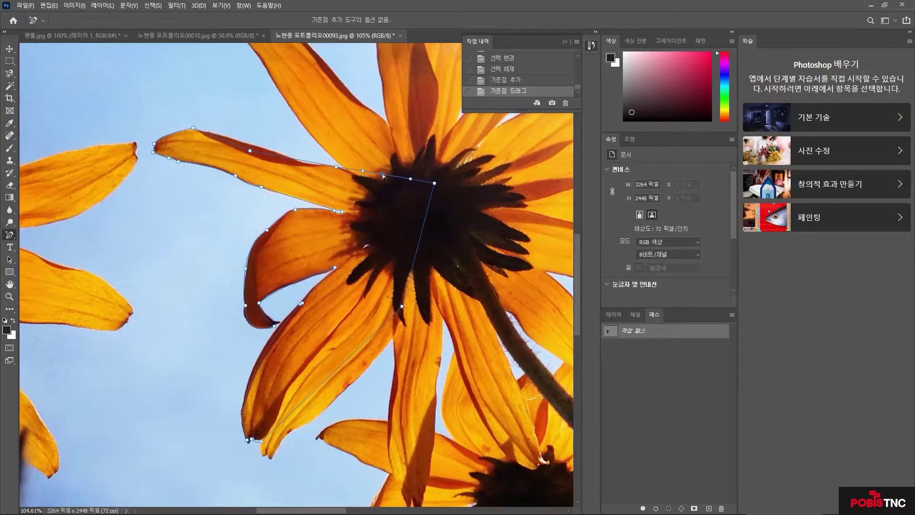
Delete the added anchor point and the corner anchor inside the flower's dark centre with the Delete Anchor Point tool
{"action": "left_click", "coordinate": [7, 237]}
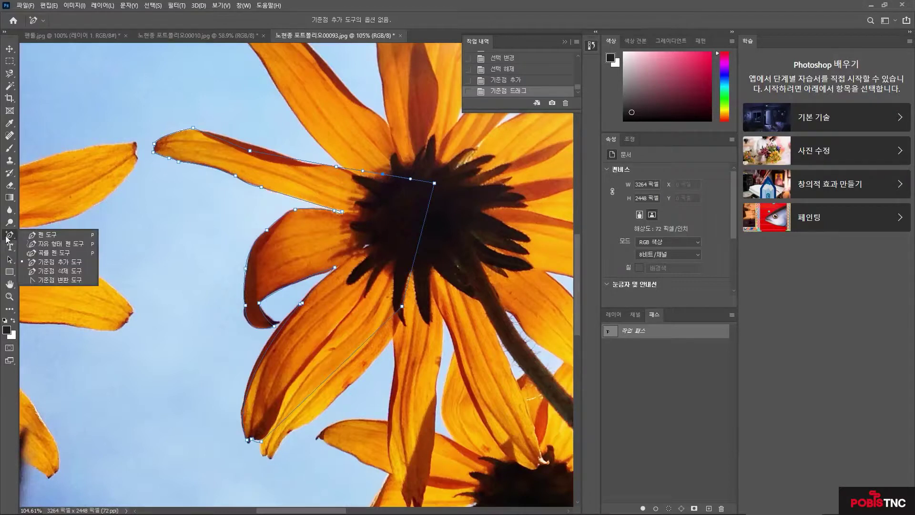
{"action": "left_click", "coordinate": [72, 272]}
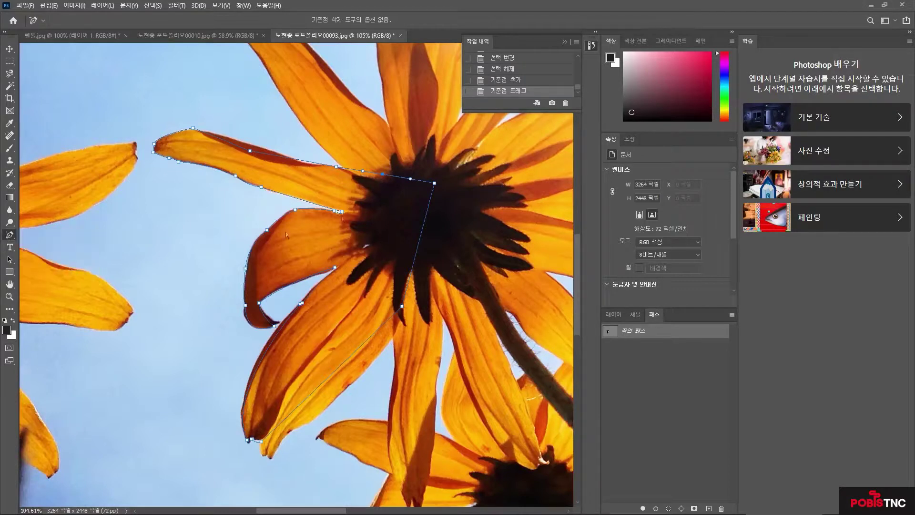
{"action": "left_click", "coordinate": [383, 176]}
{"action": "left_click", "coordinate": [435, 183]}
Convert the anchor at the base of the leftmost petal's upper edge into a smooth curve point with the Convert Point tool
{"action": "right_click", "coordinate": [9, 234]}
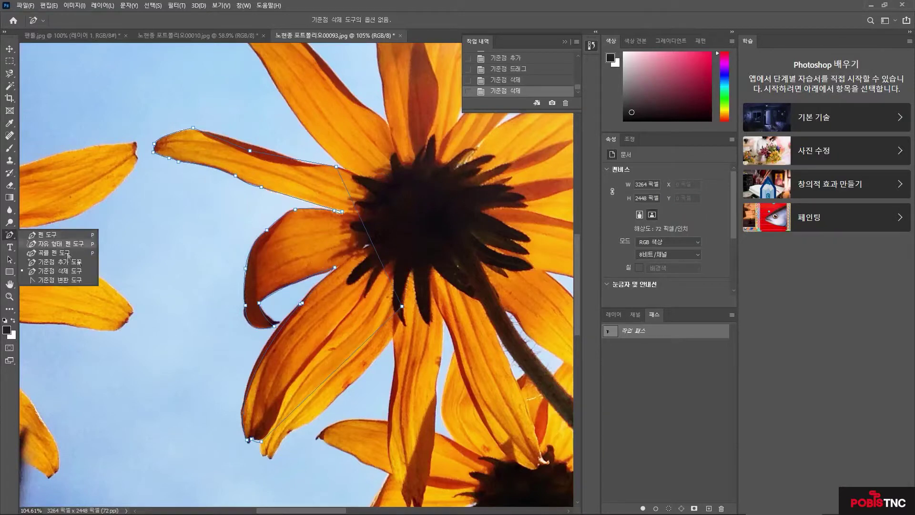
{"action": "left_click", "coordinate": [74, 280]}
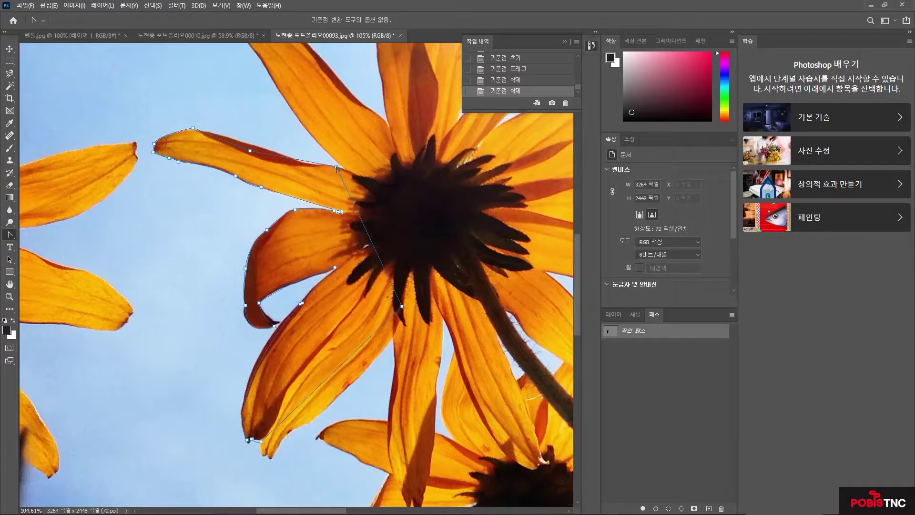
{"action": "left_click_drag", "start_coordinate": [336, 167], "coordinate": [301, 133]}
{"action": "left_click", "coordinate": [337, 167]}
{"action": "left_click_drag", "start_coordinate": [337, 168], "coordinate": [306, 142]}
{"action": "left_click", "coordinate": [10, 234]}
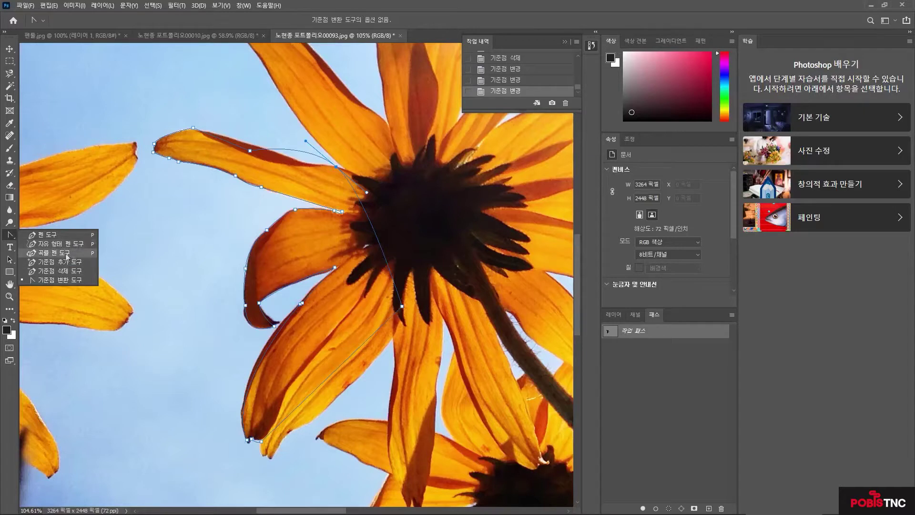
{"action": "left_click", "coordinate": [60, 280]}
{"action": "scroll", "coordinate": [262, 268], "scroll_direction": "down", "scroll_amount": 5}
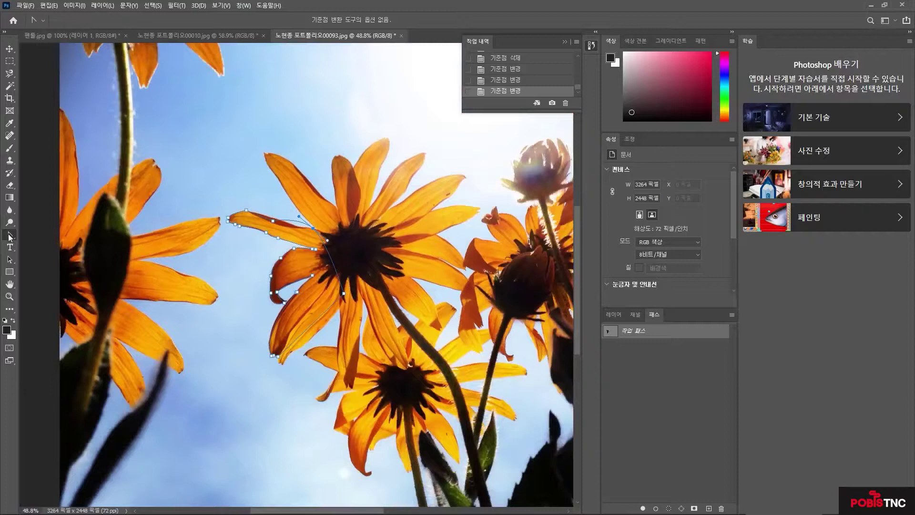
Draw a closed, irregular loop in the sky above the flower, touching its upper petal tips, with the Freeform Pen tool
{"action": "left_click", "coordinate": [7, 234]}
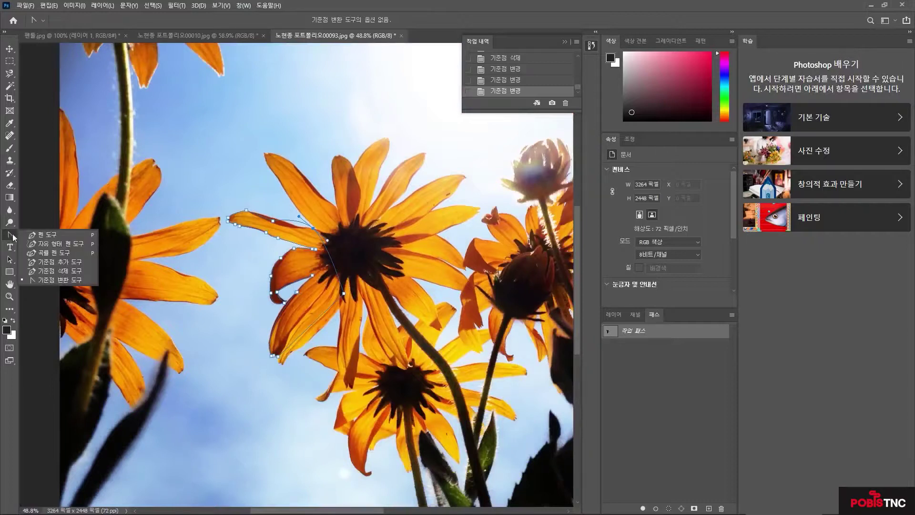
{"action": "left_click", "coordinate": [68, 245]}
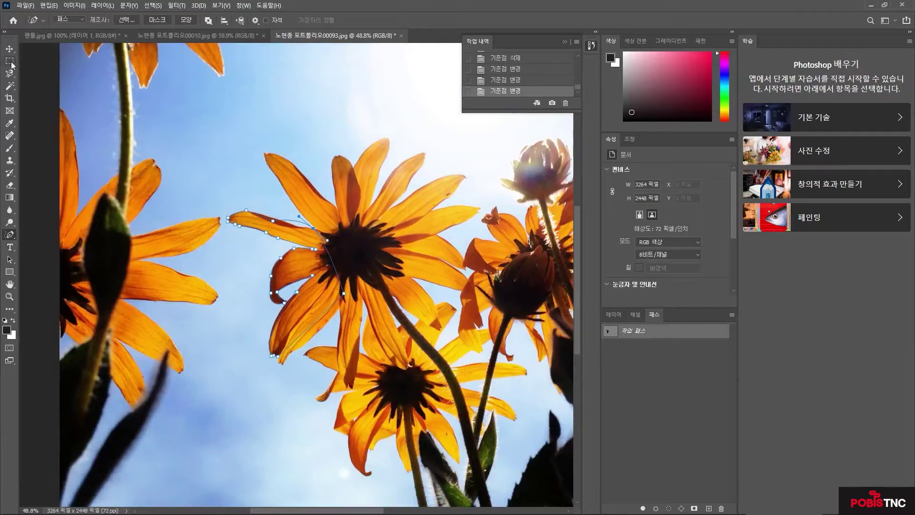
{"action": "left_click", "coordinate": [10, 77]}
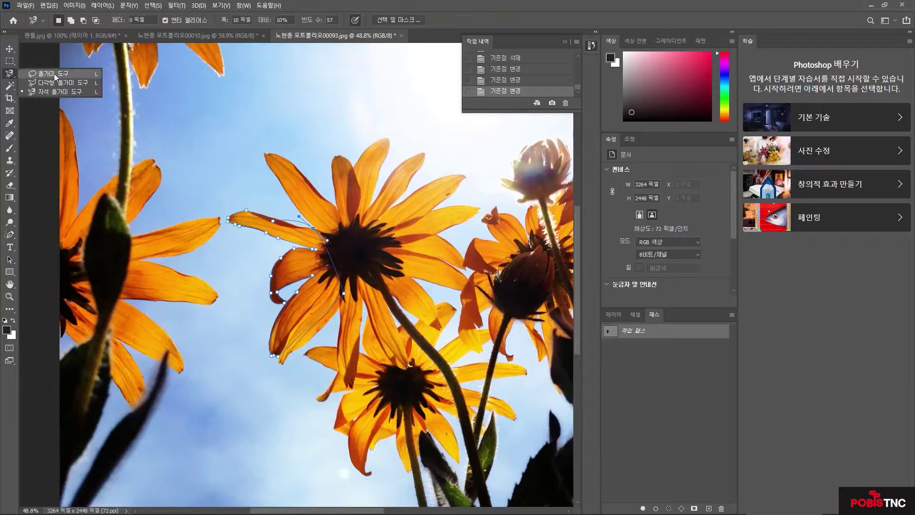
{"action": "left_click", "coordinate": [53, 73]}
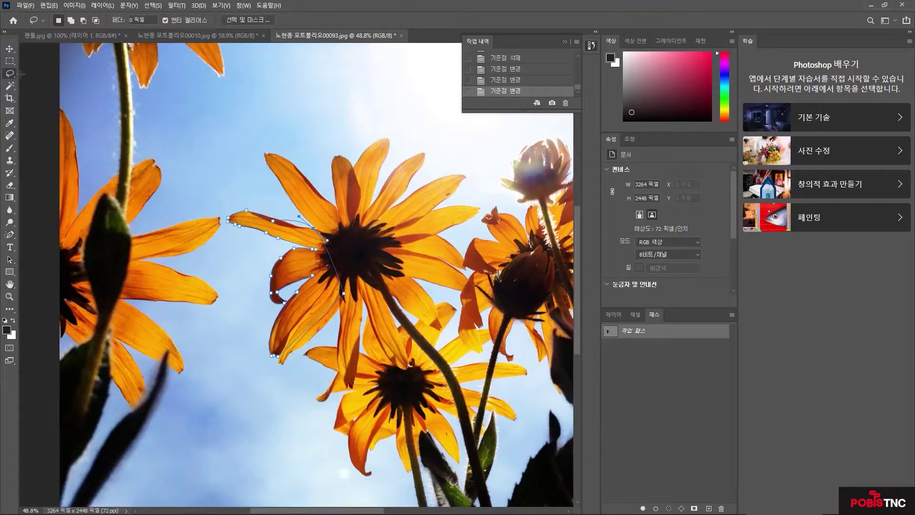
{"action": "left_click", "coordinate": [10, 236]}
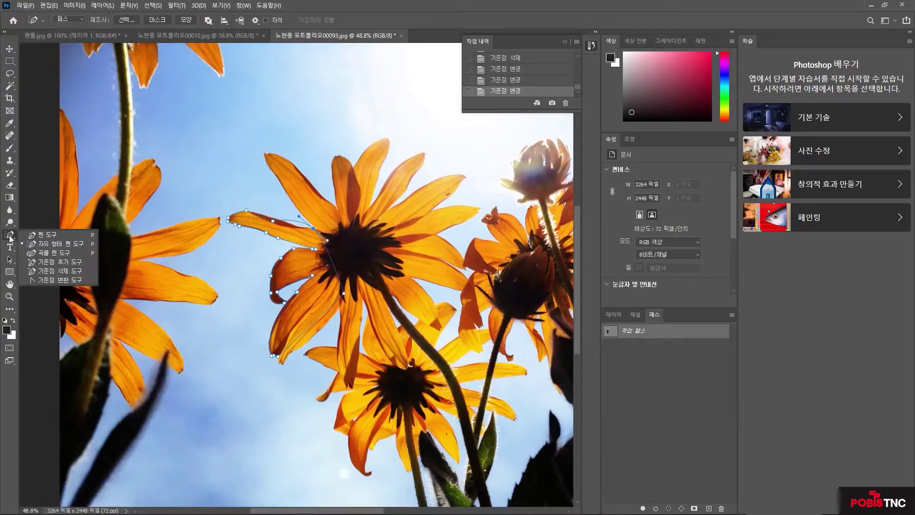
{"action": "left_click", "coordinate": [68, 244]}
{"action": "mouse_move", "coordinate": [311, 83]}
{"action": "left_mouse_down"}
{"action": "mouse_move", "coordinate": [217, 121]}
{"action": "mouse_move", "coordinate": [215, 151]}
{"action": "mouse_move", "coordinate": [249, 160]}
{"action": "mouse_move", "coordinate": [290, 141]}
{"action": "mouse_move", "coordinate": [386, 160]}
{"action": "mouse_move", "coordinate": [402, 112]}
{"action": "mouse_move", "coordinate": [376, 94]}
{"action": "mouse_move", "coordinate": [343, 100]}
{"action": "mouse_move", "coordinate": [311, 83]}
{"action": "left_mouse_up"}
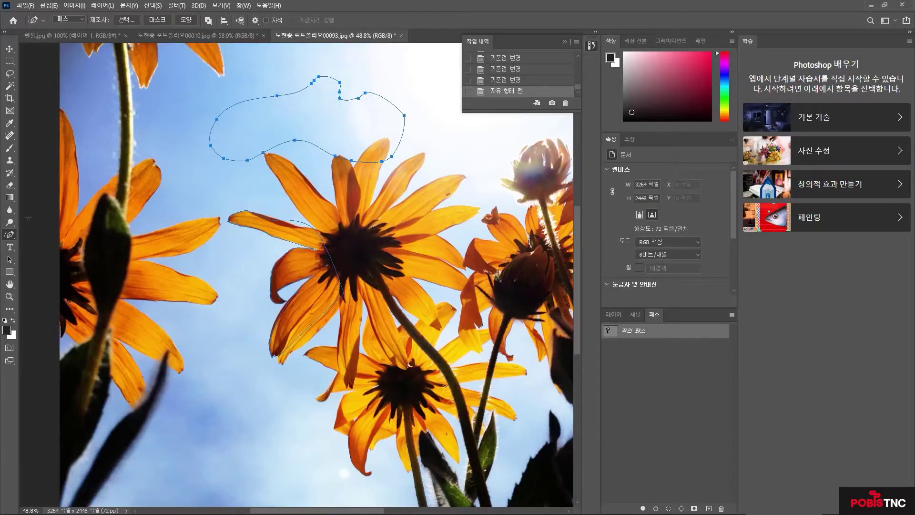
Draw a curved path from the freeform loop down past the flower's left side and around through the lower flower with the Curvature Pen tool
{"action": "right_click", "coordinate": [11, 236]}
{"action": "left_click", "coordinate": [53, 253]}
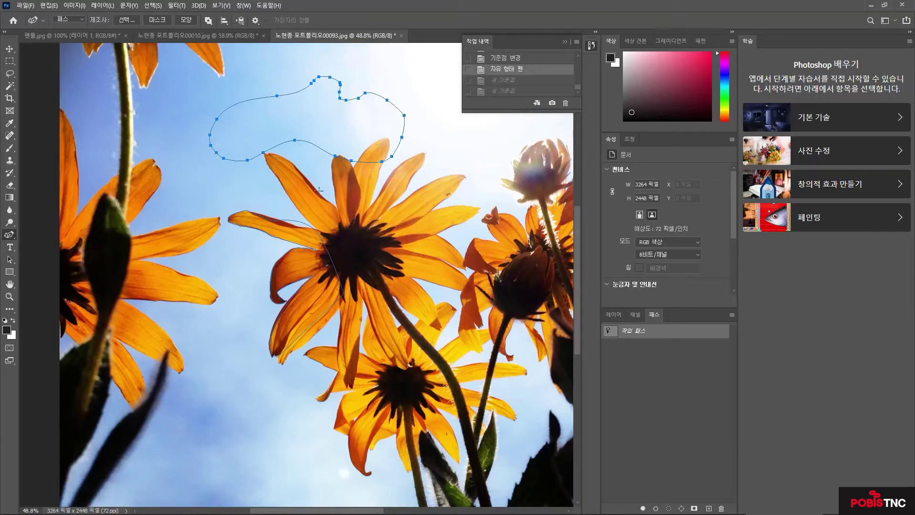
{"action": "left_click", "coordinate": [228, 235]}
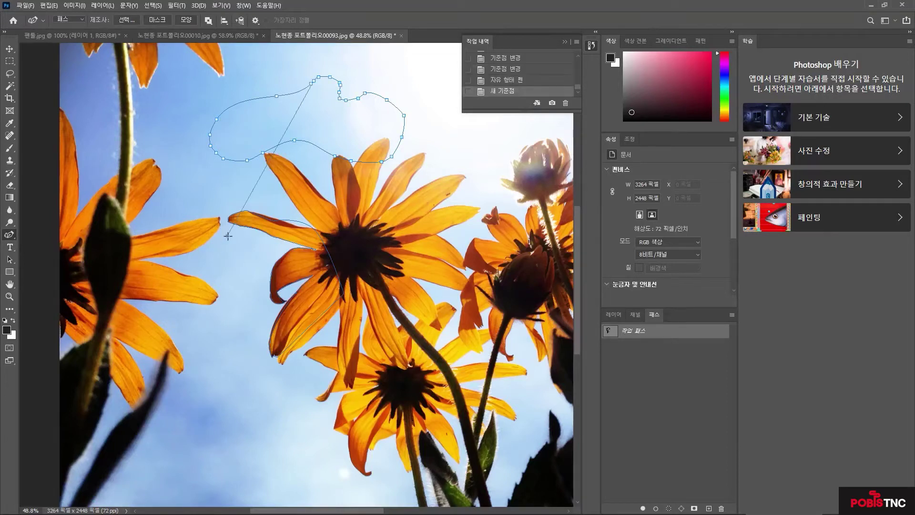
{"action": "left_click", "coordinate": [239, 301]}
{"action": "left_click", "coordinate": [389, 372]}
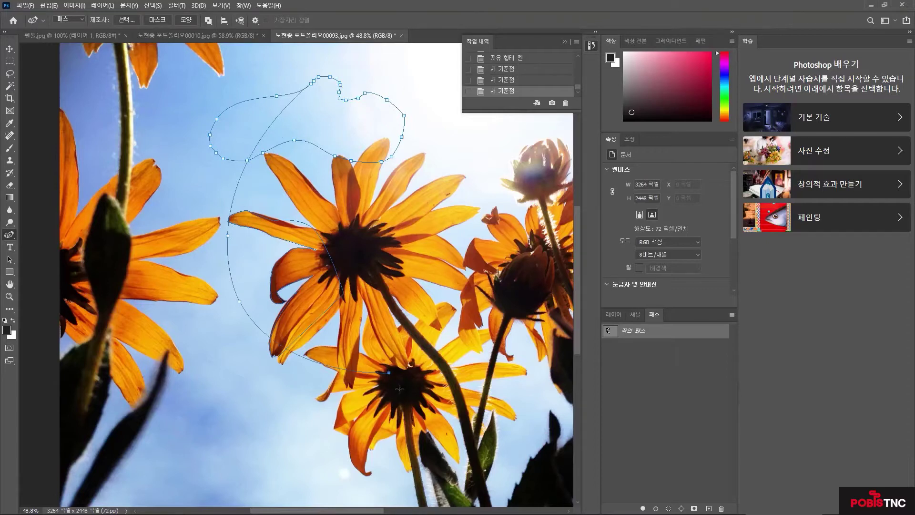
{"action": "left_click", "coordinate": [369, 428]}
{"action": "left_click", "coordinate": [227, 417]}
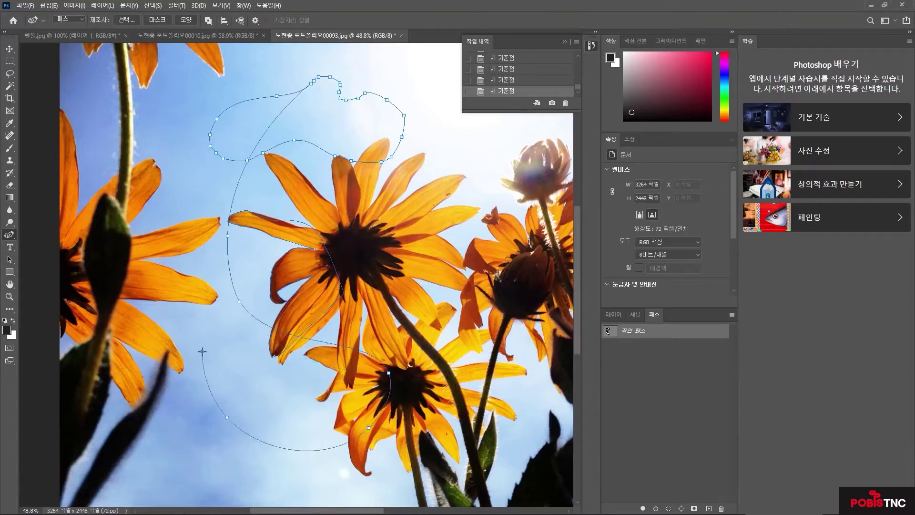